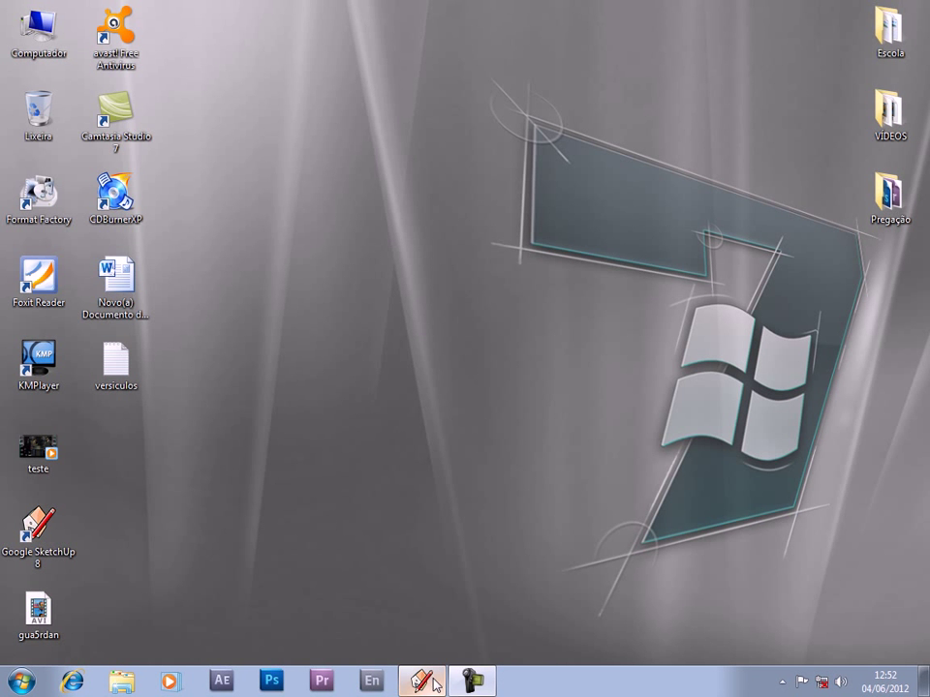
- Bring SketchUp to the front and orbit and pan around the thin base slab
left_click(435, 685)
mouse_move(278, 207)
middle_mouse_down()
mouse_move(427, 251)
mouse_move(340, 95)
mouse_move(4, 208)
mouse_move(274, 205)
middle_mouse_up()
mouse_move(432, 394)
middle_mouse_down()
mouse_move(432, 113)
mouse_move(764, 118)
mouse_move(567, 235)
mouse_move(380, 290)
mouse_move(421, 365)
middle_mouse_up()
left_click(388, 47)
mouse_move(423, 110)
left_mouse_down()
mouse_move(430, 311)
mouse_move(388, 311)
left_mouse_up()
mouse_move(270, 314)
middle_mouse_down()
mouse_move(225, 198)
mouse_move(282, 407)
mouse_move(222, 456)
mouse_move(243, 471)
middle_mouse_up()
- Draw a rectangle along the slab's back edge and pull it up into a box
left_click(77, 49)
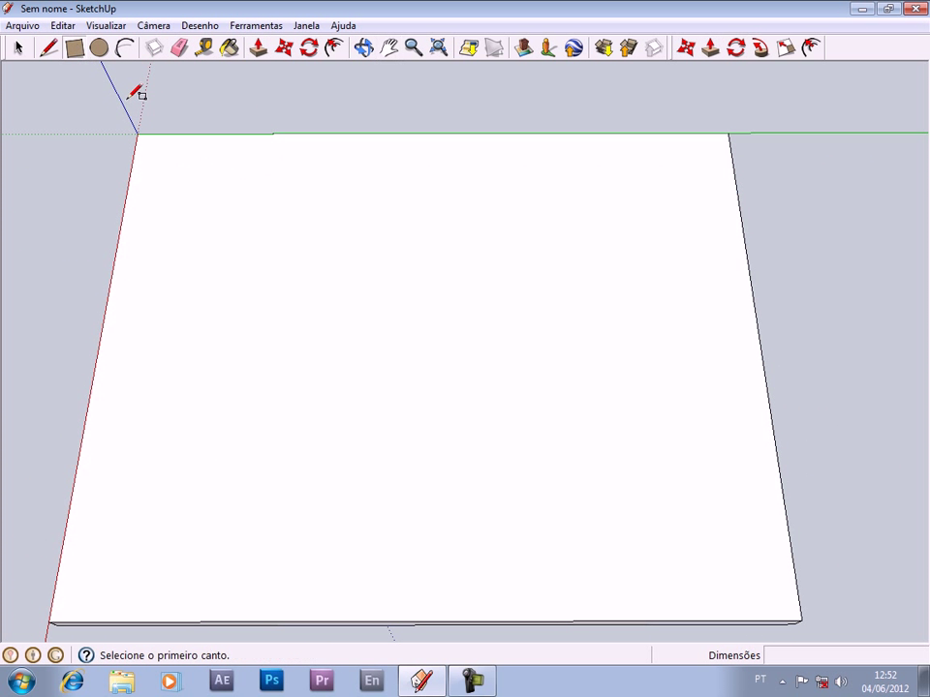
left_click(240, 133)
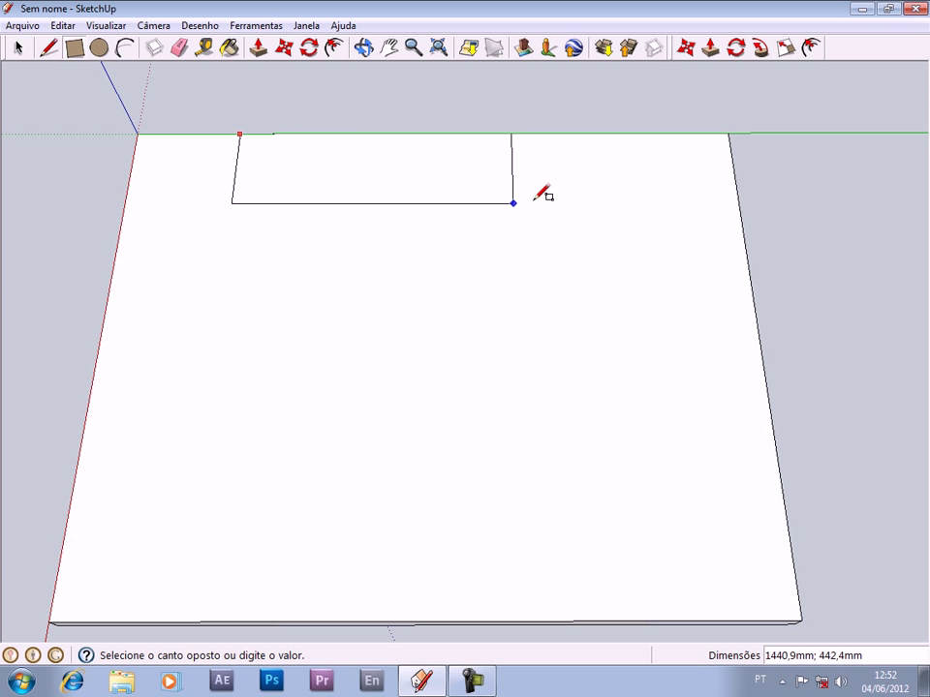
left_click(660, 199)
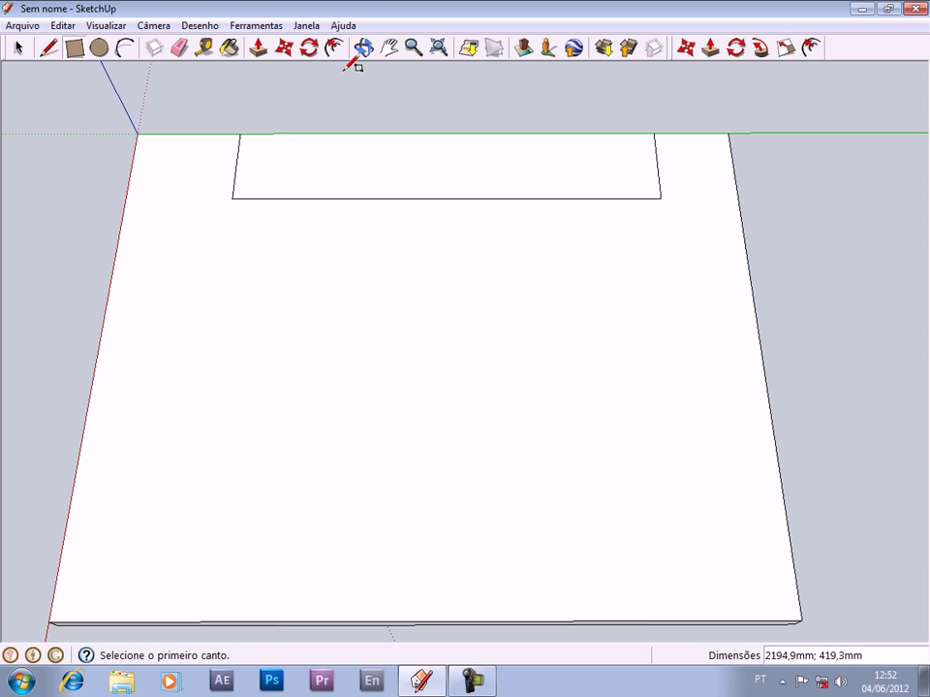
left_click(387, 50)
left_click(258, 47)
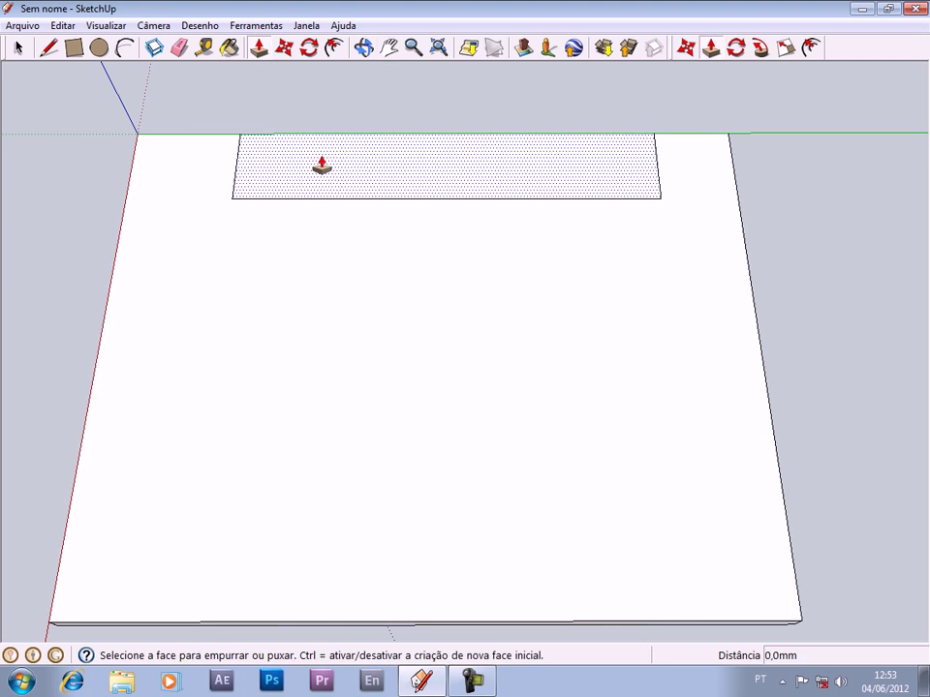
left_click(320, 164)
left_click(297, 60)
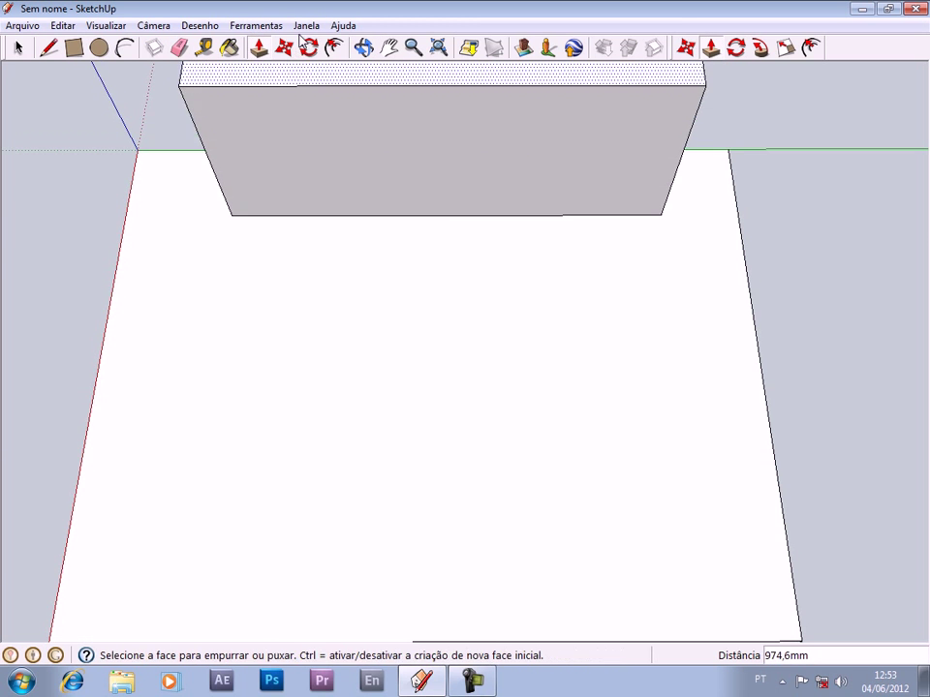
- Pull the box's top face higher, to about 974.6 mm tall
middle_click_drag(320, 88, 402, 142)
left_click(391, 46)
mouse_move(394, 197)
left_mouse_down()
mouse_move(282, 405)
mouse_move(332, 405)
left_mouse_up()
left_click(257, 47)
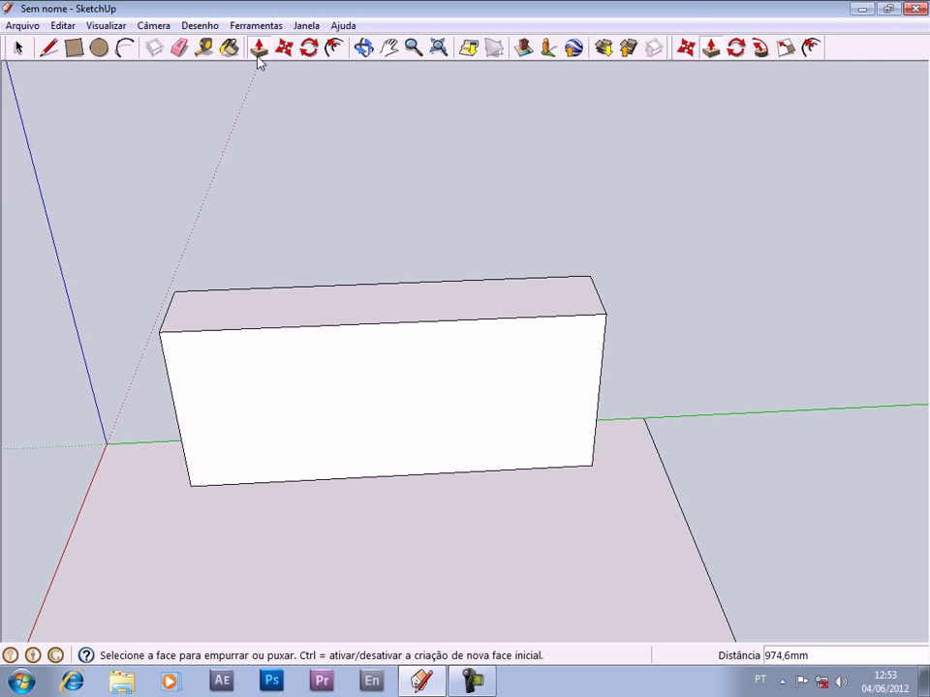
left_click(379, 310)
left_click(354, 203)
middle_click_drag(354, 203, 258, 415)
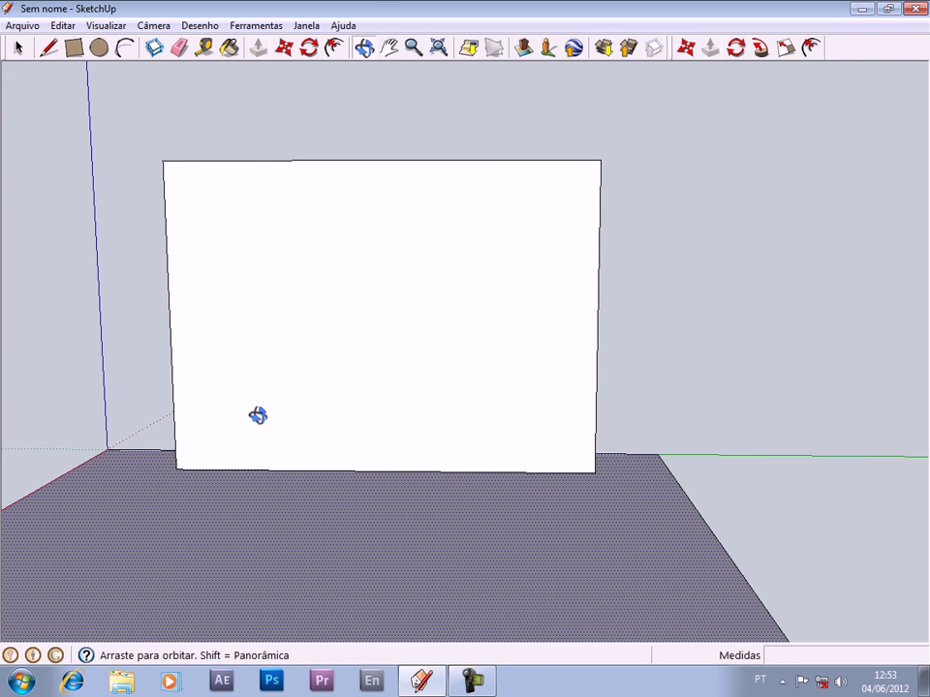
- Draw a thin 2199.5 × 99 mm plinth strip along the bottom of the front face
left_click(73, 47)
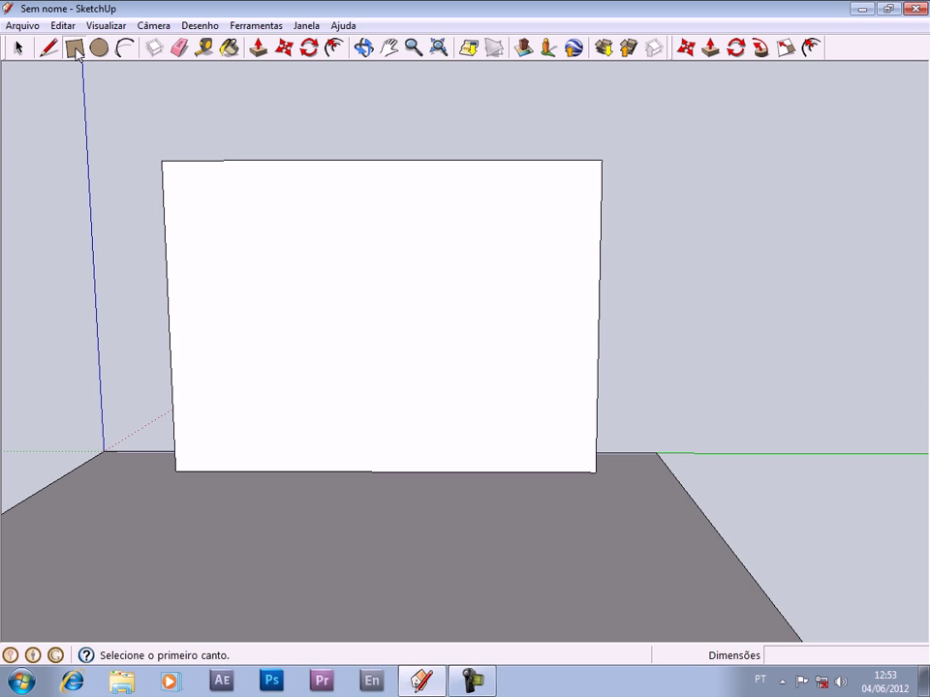
left_click(176, 472)
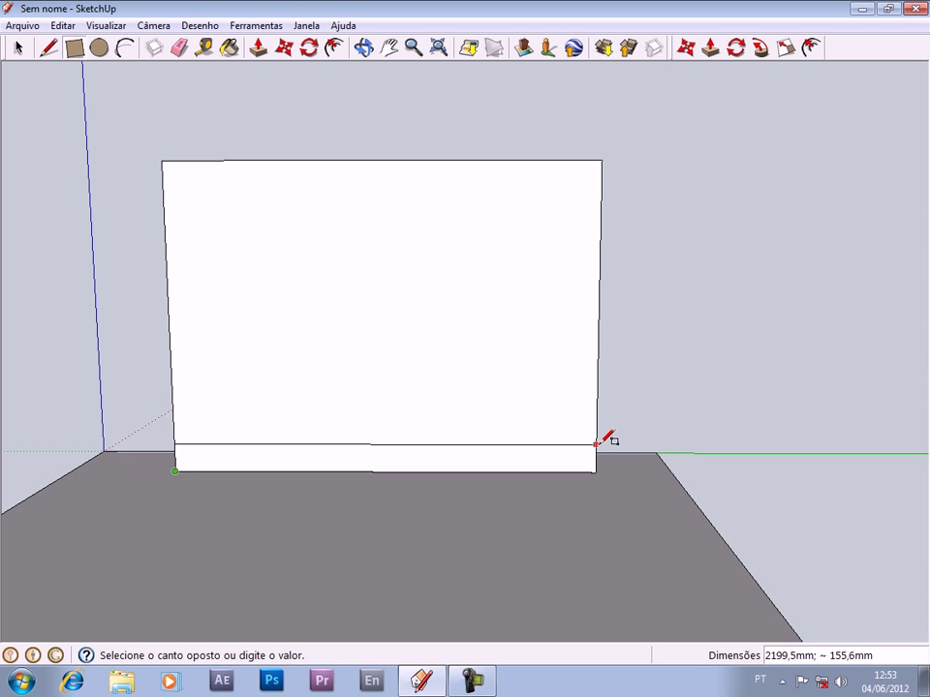
left_click(548, 485)
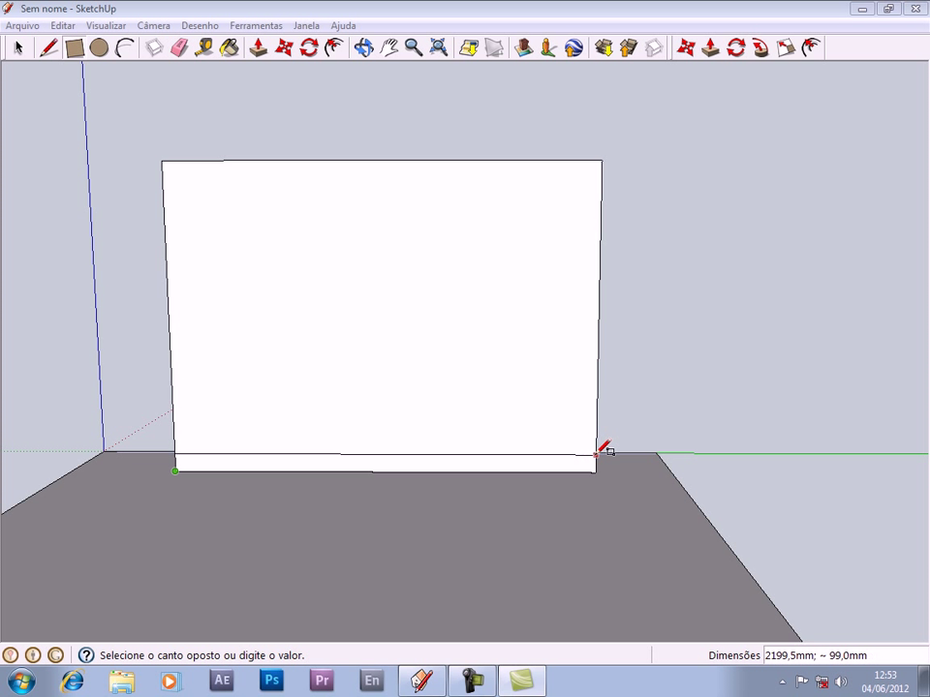
left_click(595, 452)
mouse_move(594, 452)
middle_mouse_down()
mouse_move(50, 414)
mouse_move(316, 607)
mouse_move(387, 554)
mouse_move(303, 336)
mouse_move(276, 387)
mouse_move(350, 350)
mouse_move(321, 401)
middle_mouse_up()
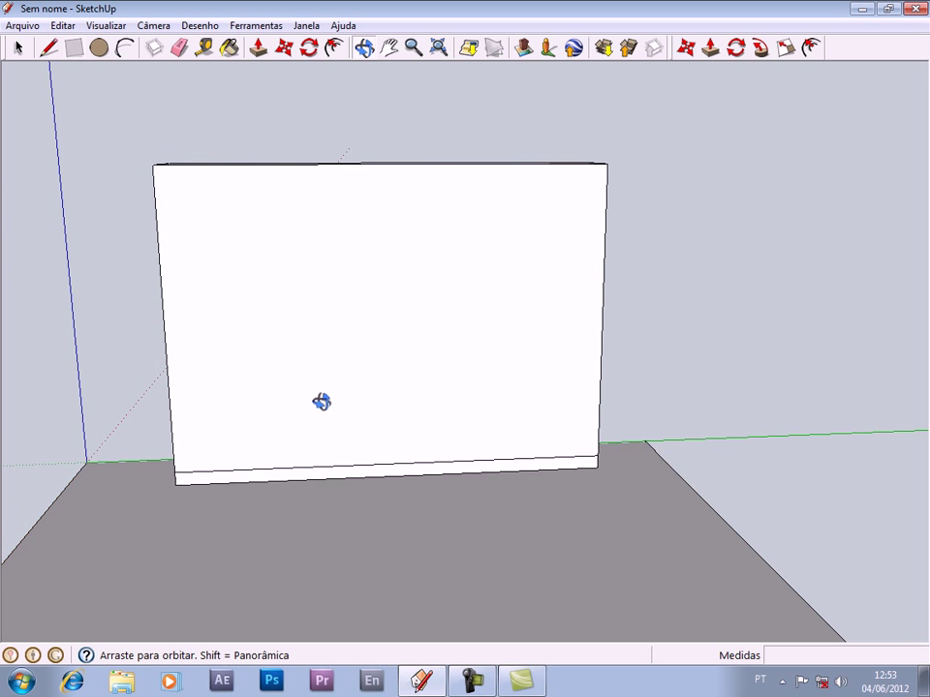
key("r")
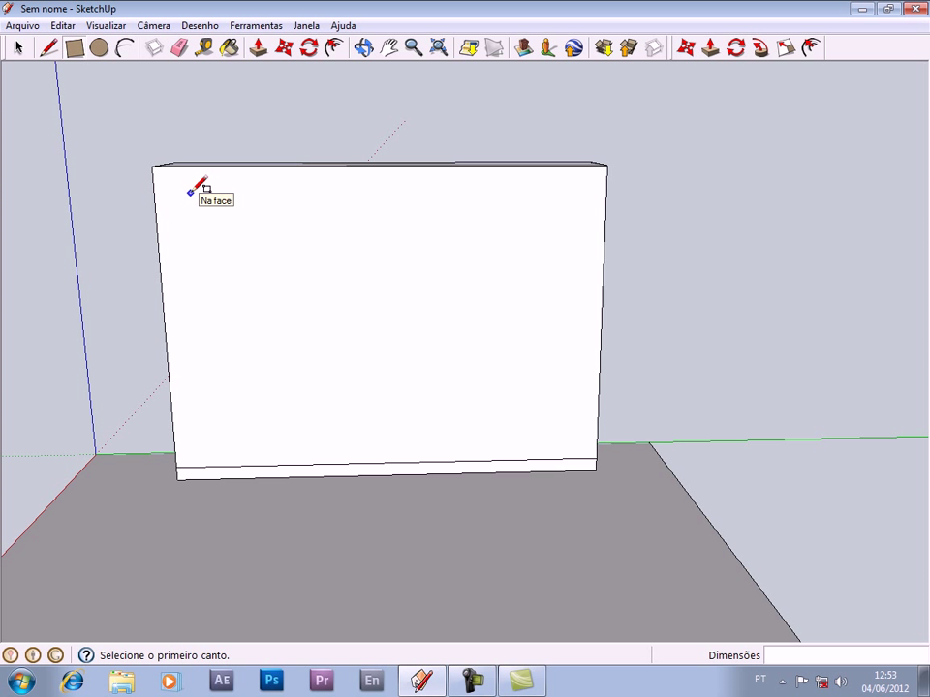
- Draw rectangles from the top edge to the plinth line, forming six vertical panels
left_click(153, 167)
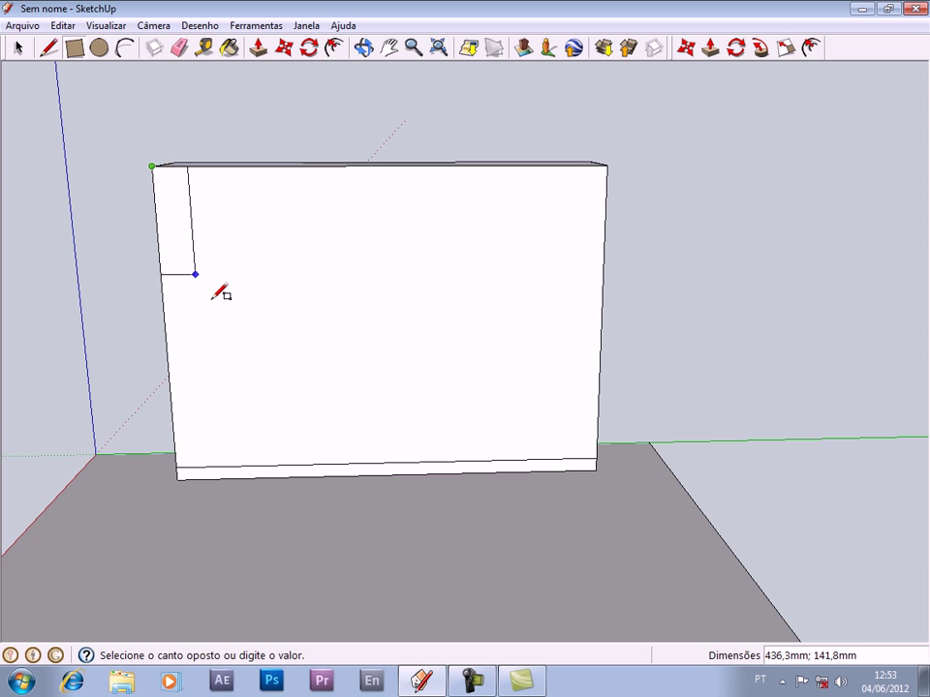
left_click(389, 462)
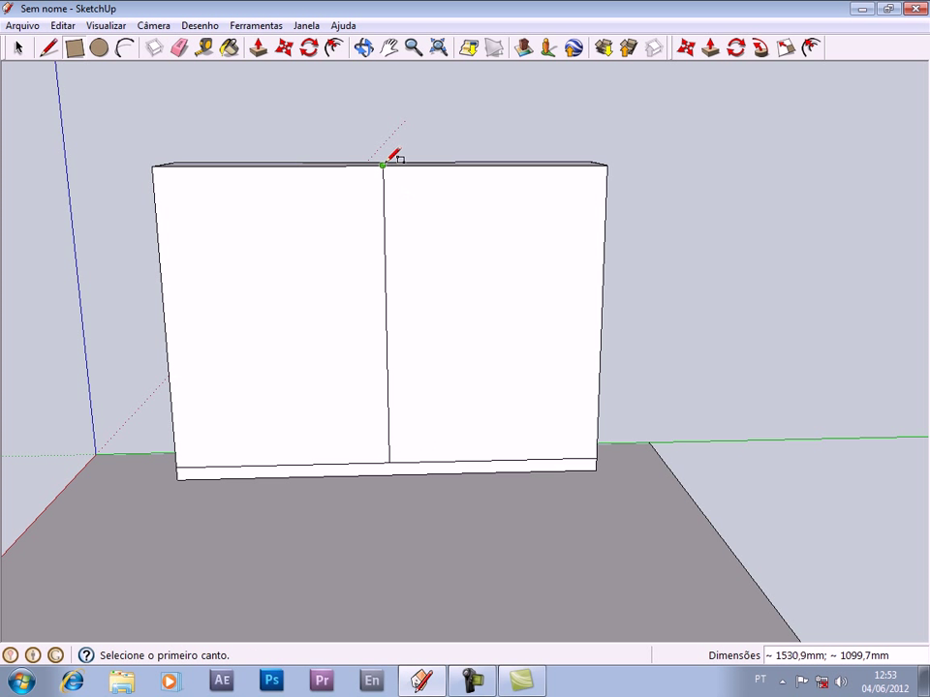
left_click(384, 165)
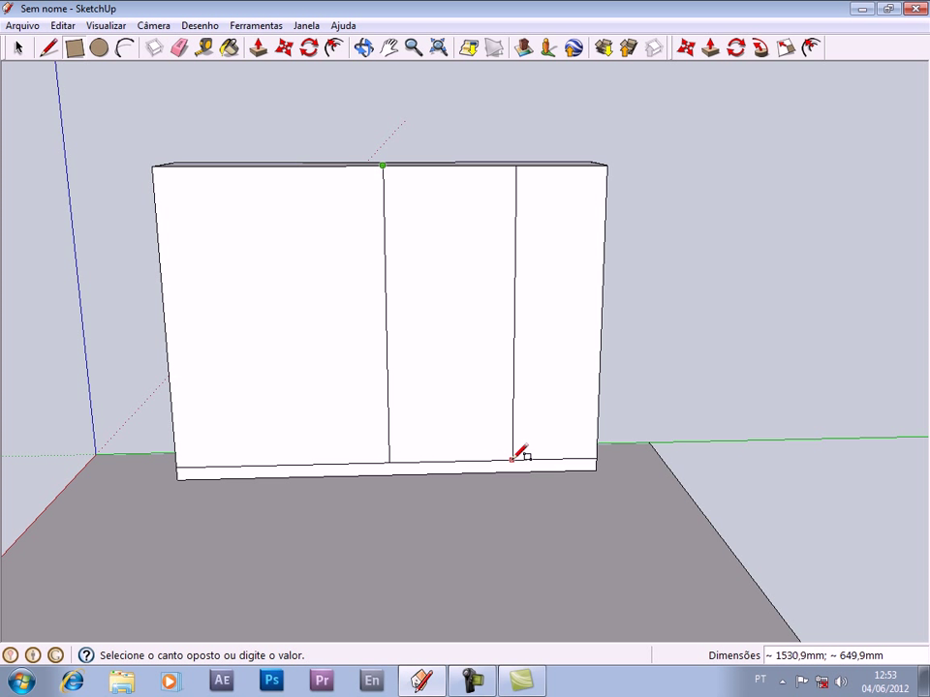
middle_click_drag(463, 376, 452, 333)
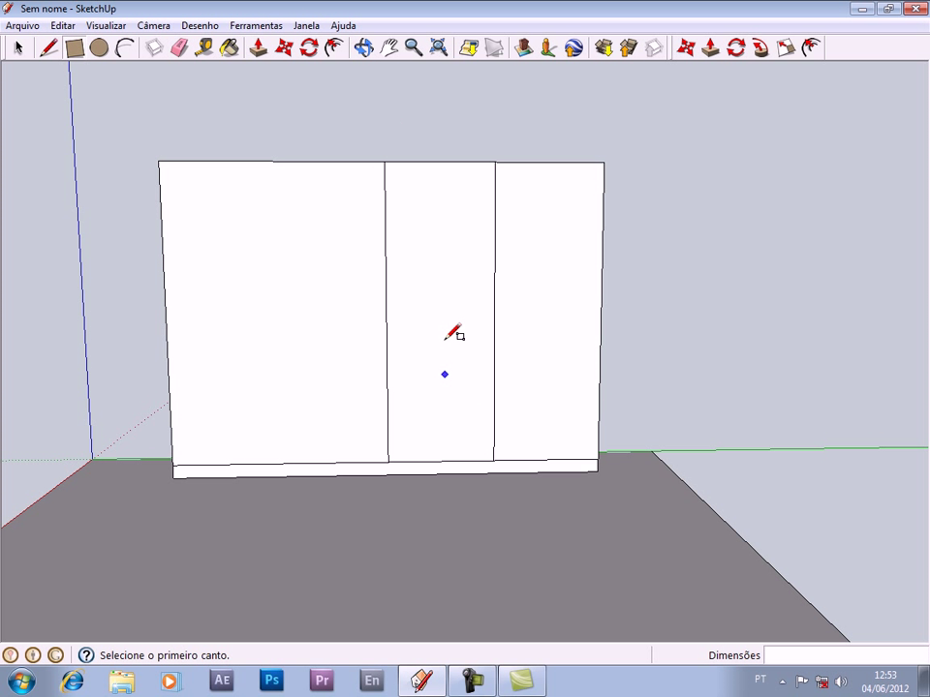
left_click(158, 161)
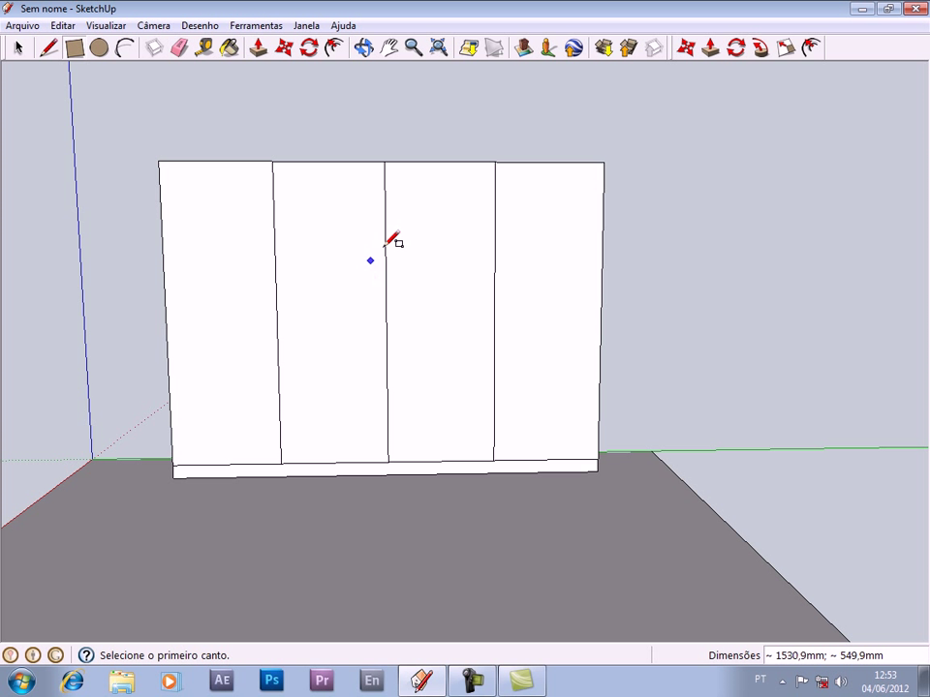
mouse_move(390, 235)
middle_mouse_down()
mouse_move(386, 260)
mouse_move(435, 338)
mouse_move(500, 257)
mouse_move(353, 316)
mouse_move(358, 235)
middle_mouse_up()
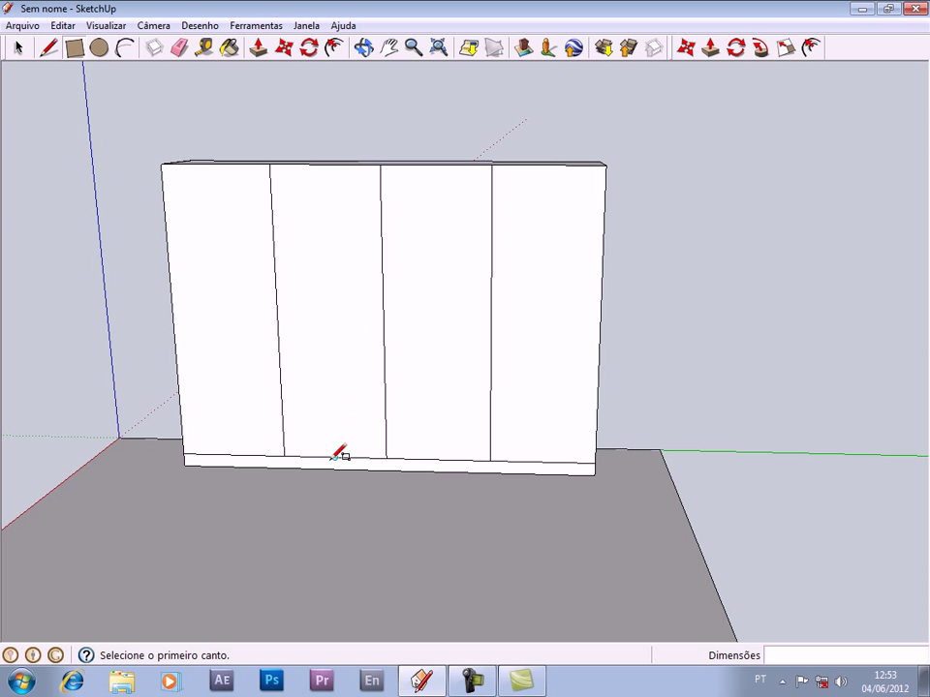
left_click(442, 163)
middle_click_drag(426, 320, 422, 335)
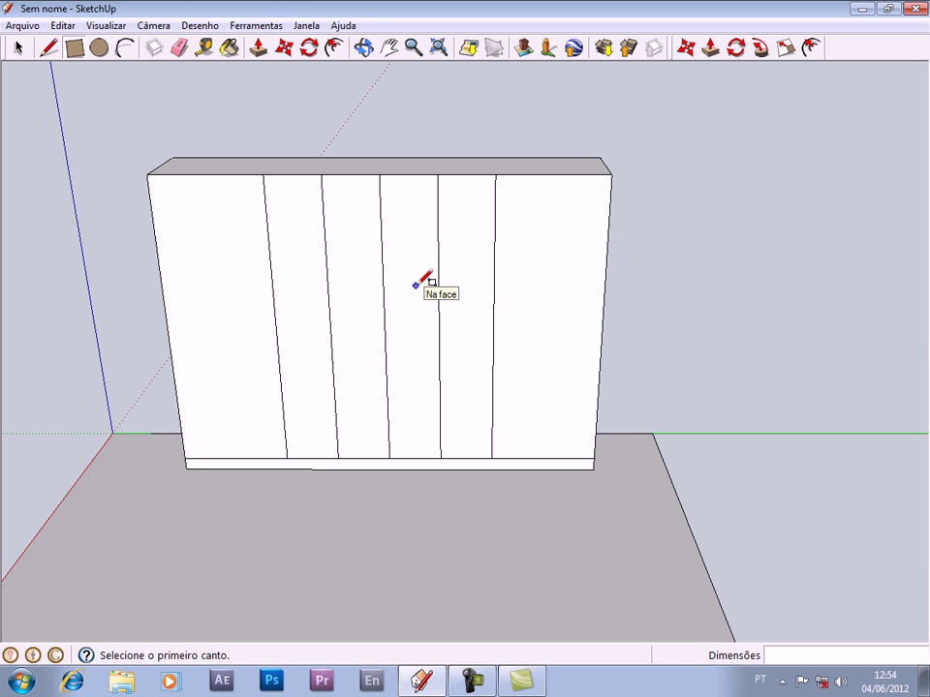
- Undo the panel dividing lines and the plinth line on the front face
key("ctrl+z")
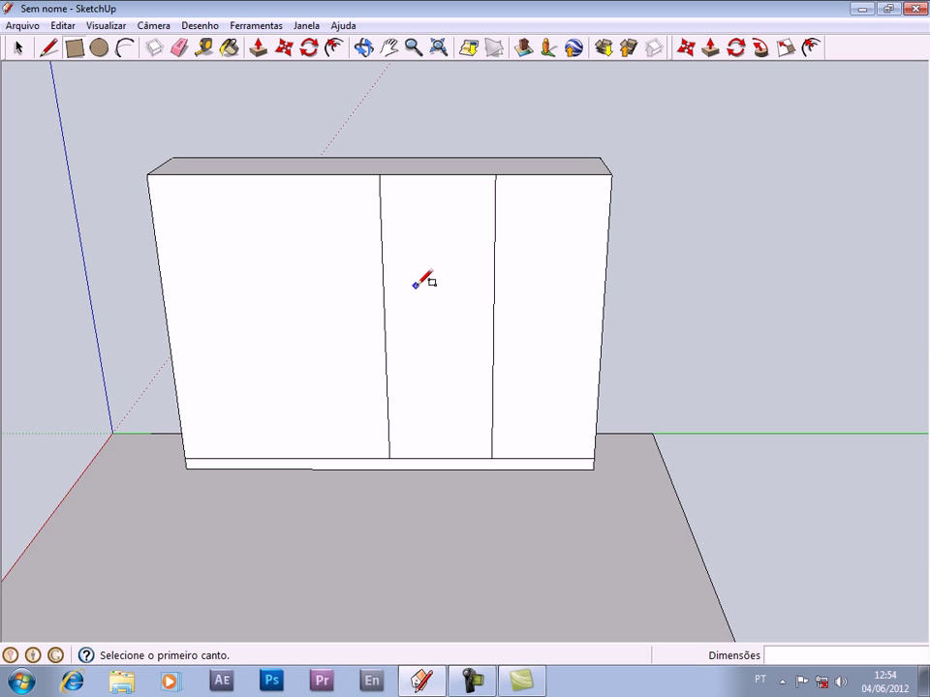
key("ctrl+z")
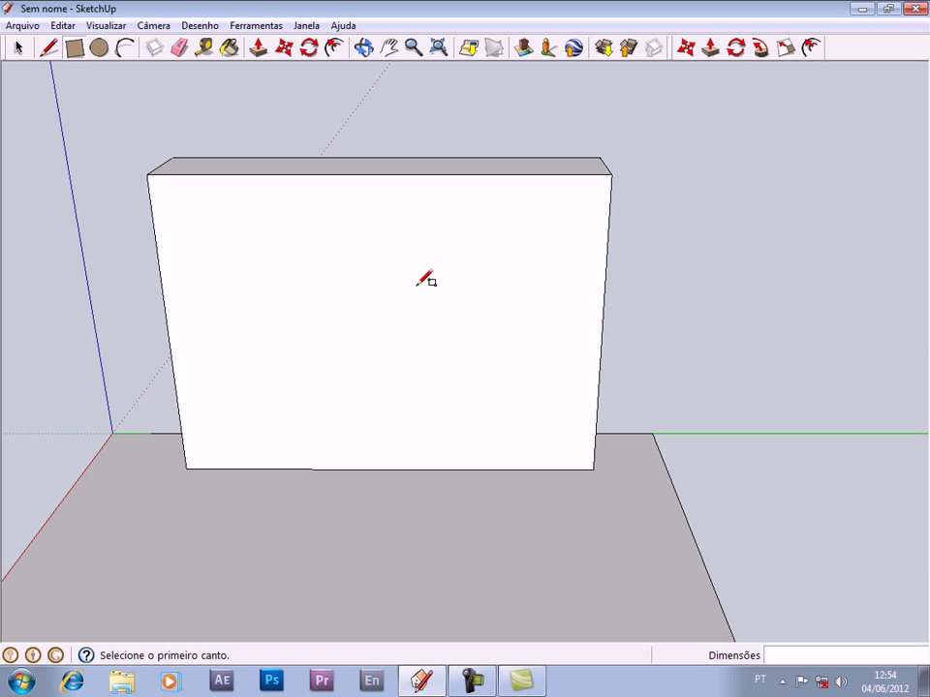
mouse_move(424, 280)
middle_mouse_down()
mouse_move(390, 336)
mouse_move(282, 361)
middle_mouse_up()
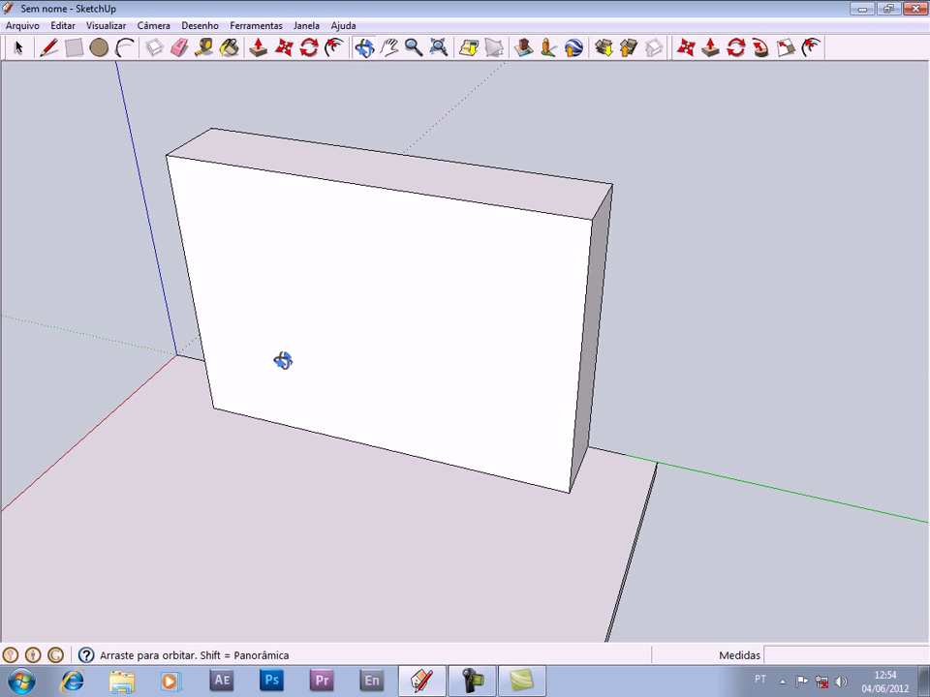
- Push the box's right face and the base slab's side outward to widen both
left_click(257, 49)
left_click_drag(579, 444, 622, 474)
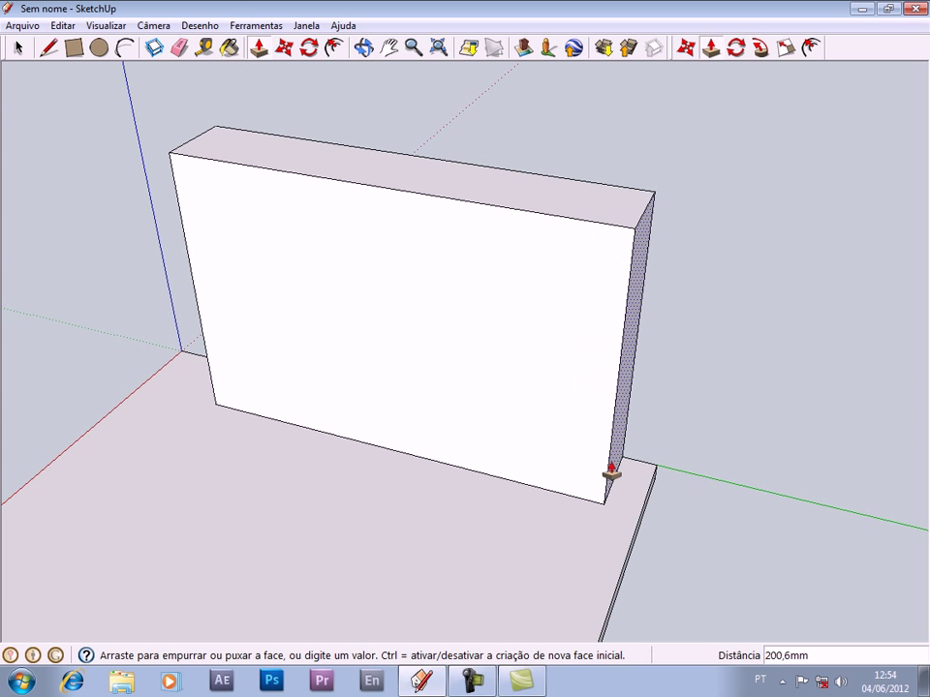
left_click(622, 475)
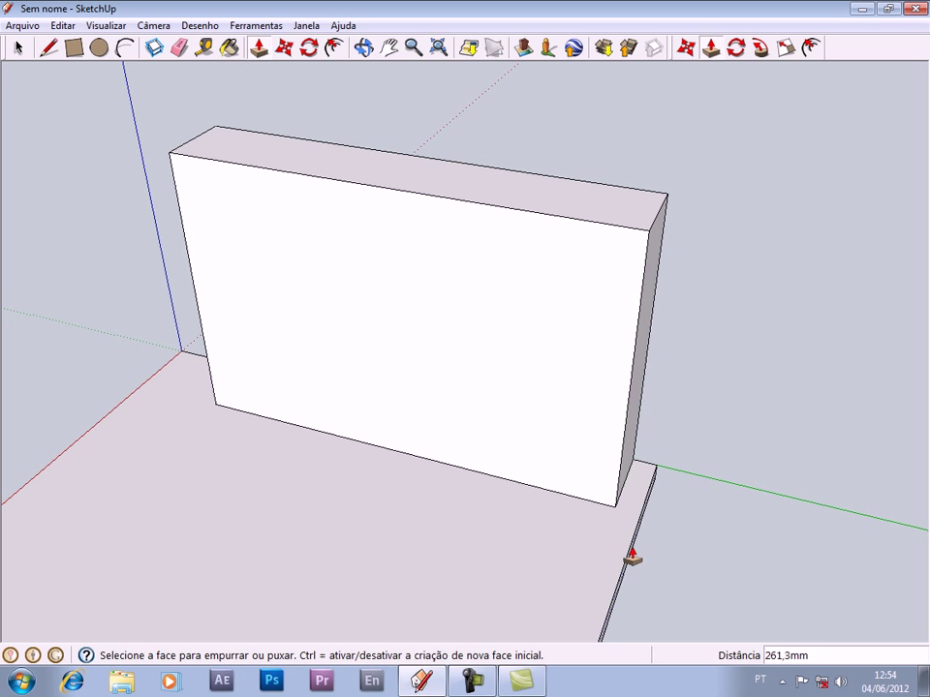
left_click(632, 557)
left_click(694, 580)
left_click_drag(623, 487, 668, 501)
middle_click_drag(668, 501, 534, 337)
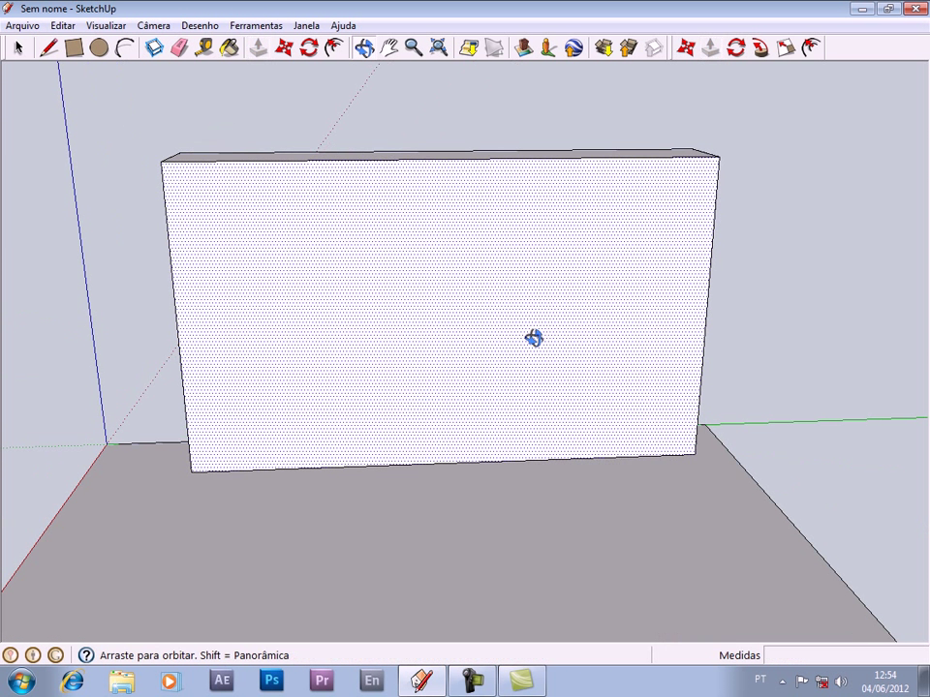
- Add full-height divider rectangles from the front's top-left corner on the left half
left_click(73, 47)
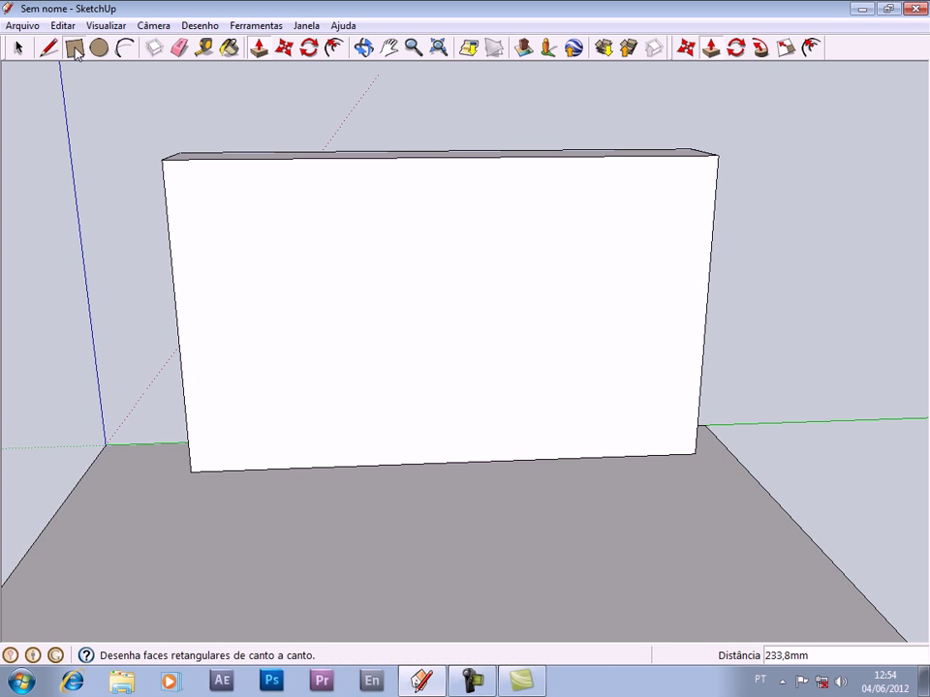
left_click(161, 159)
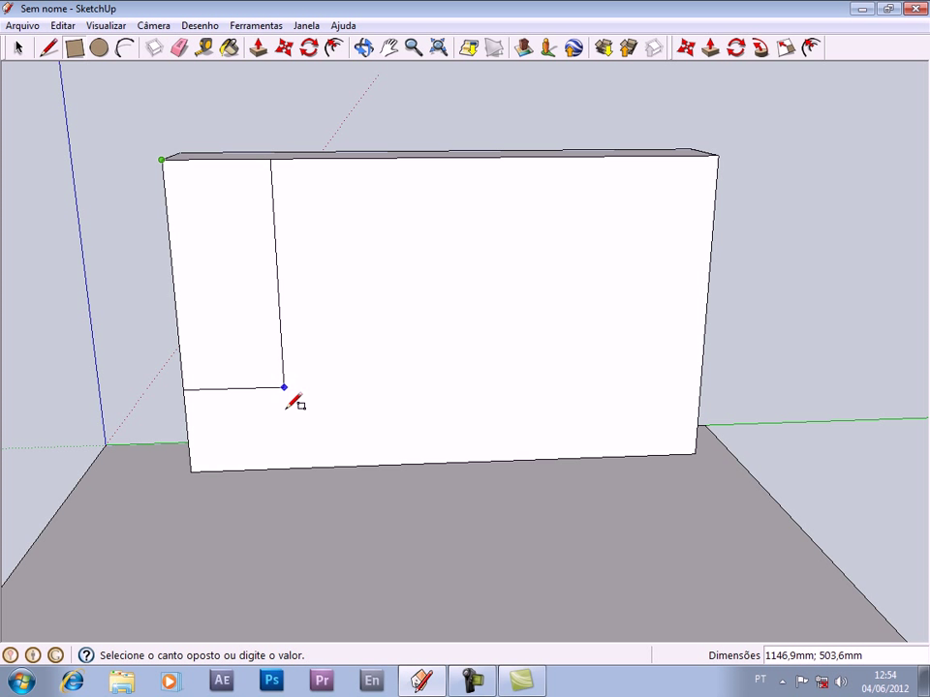
left_click(448, 462)
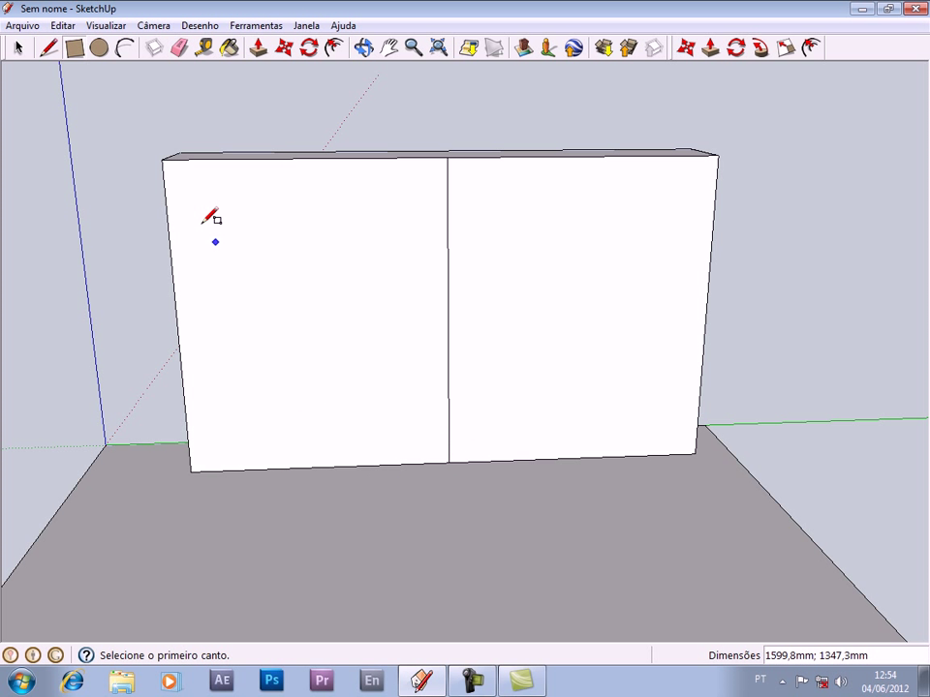
left_click(161, 158)
left_click(322, 466)
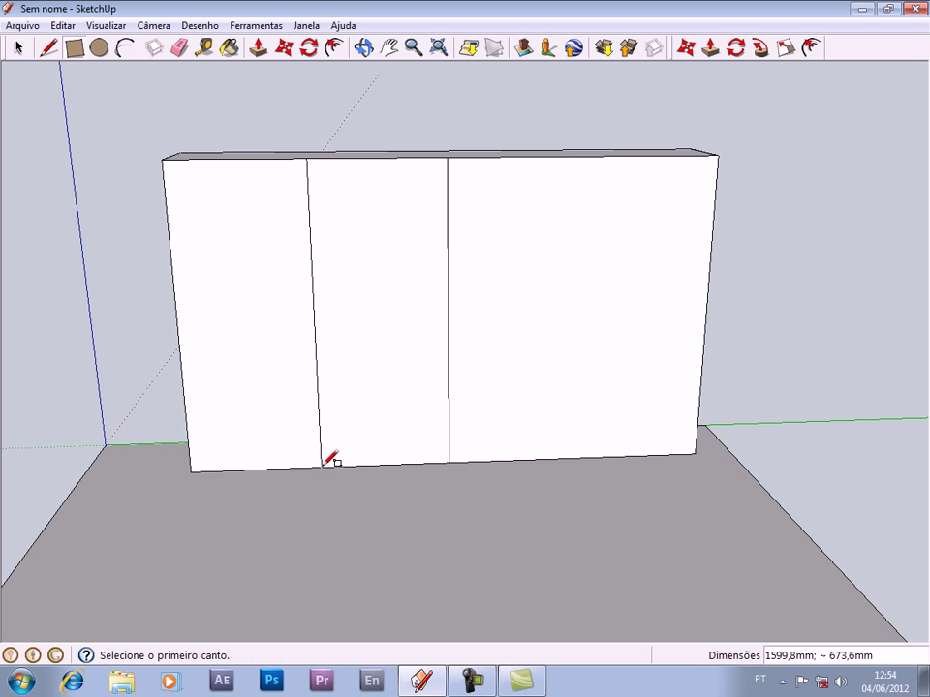
left_click(162, 159)
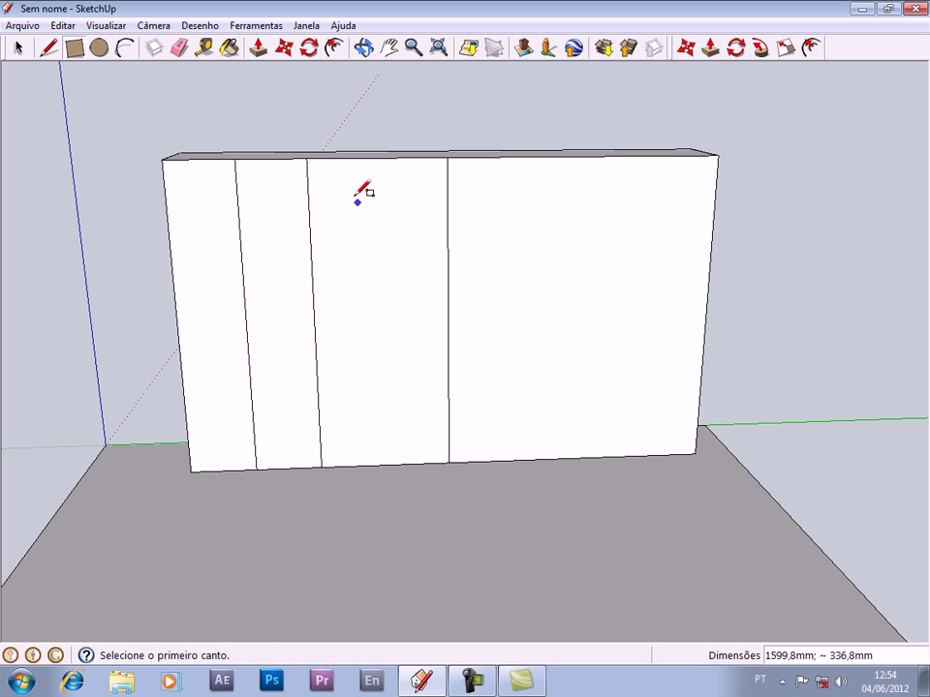
mouse_move(330, 180)
middle_mouse_down()
mouse_move(378, 136)
mouse_move(369, 27)
mouse_move(278, 162)
mouse_move(278, 182)
middle_mouse_up()
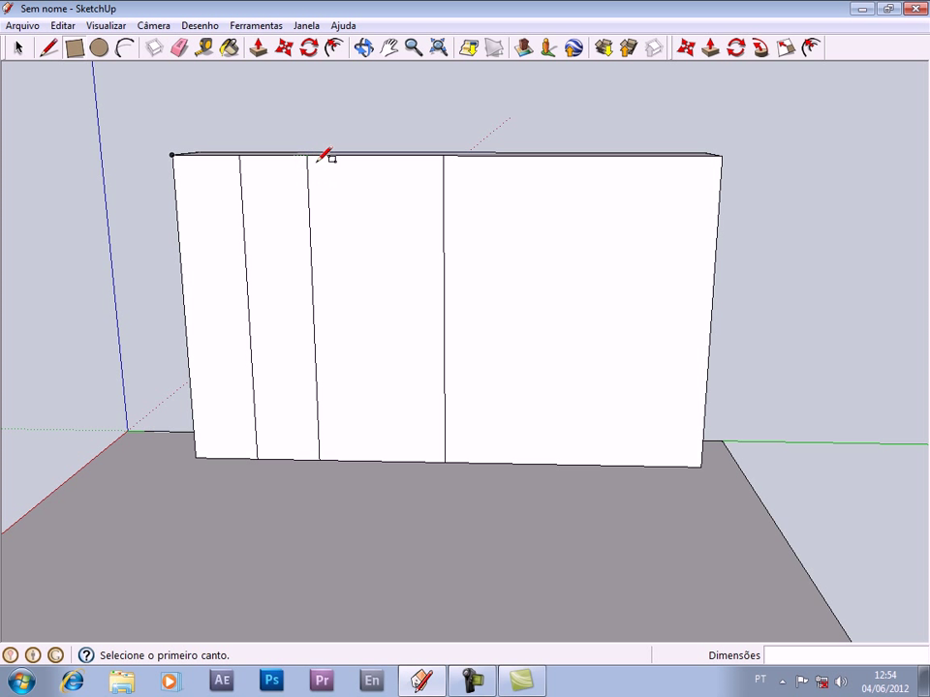
- Add the remaining full-height dividers right of centre, completing eight panels
left_click(319, 159)
left_click(381, 460)
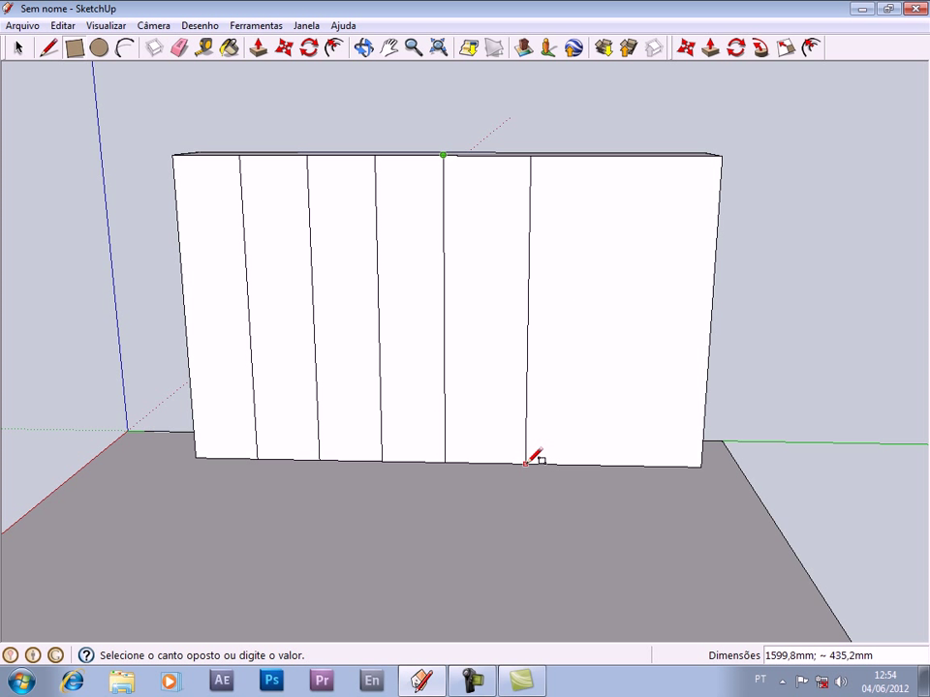
left_click(572, 465)
left_click(443, 154)
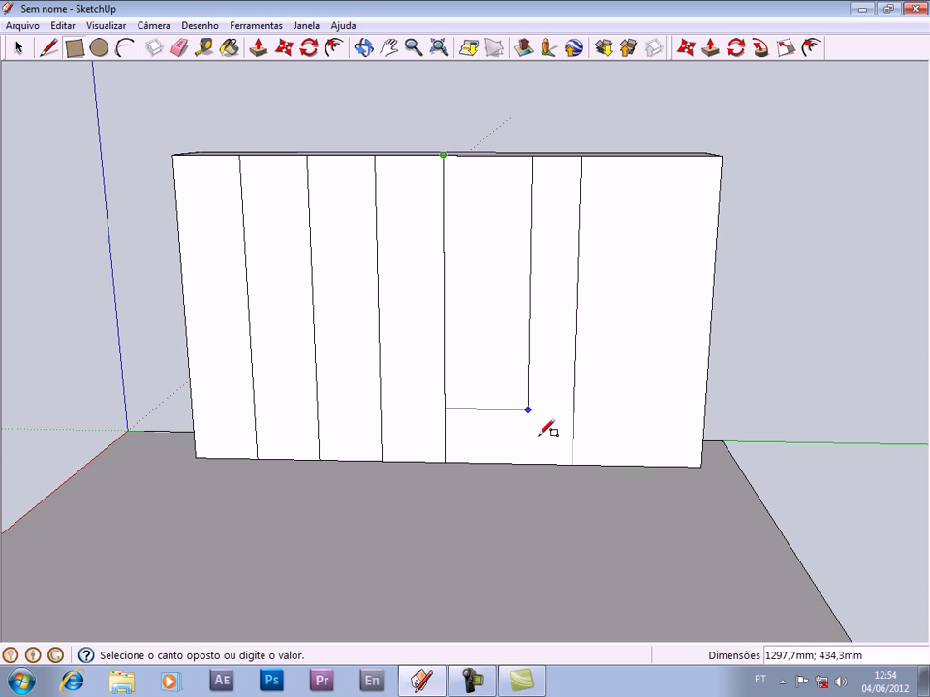
left_click(583, 156)
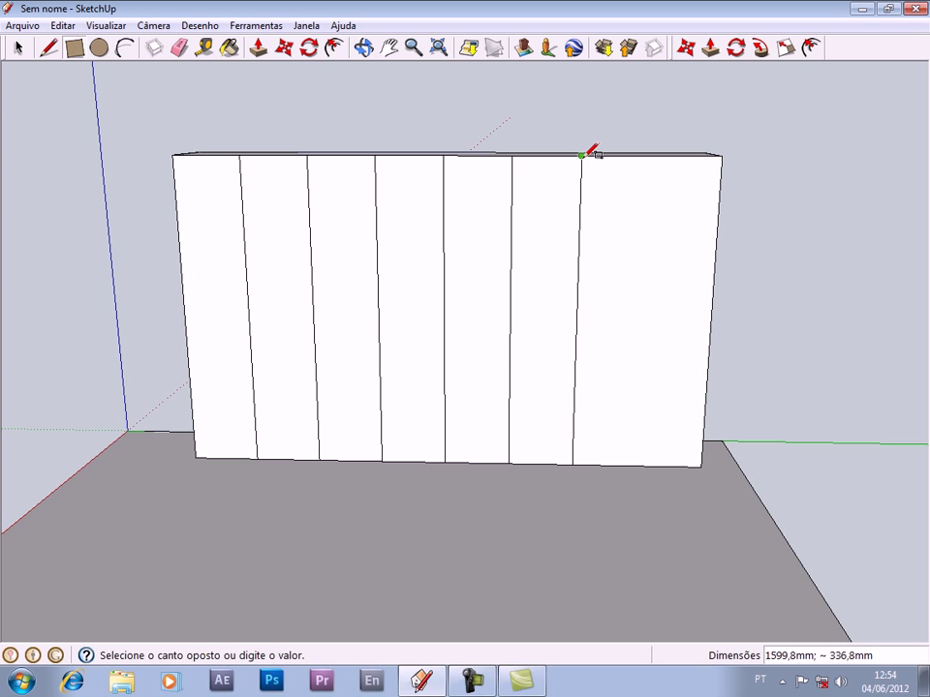
left_click(636, 466)
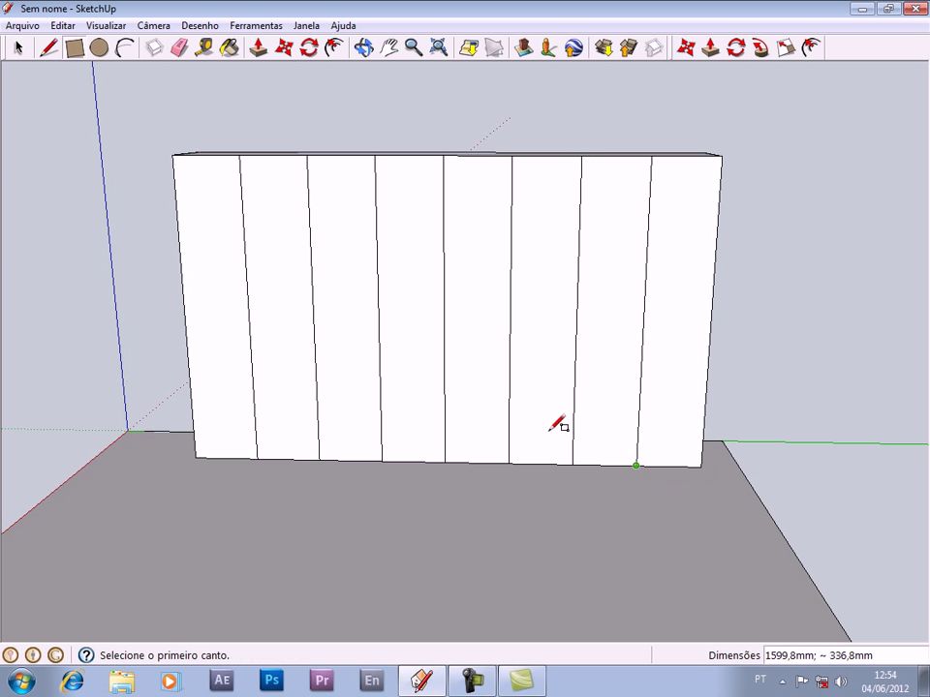
middle_click_drag(369, 369, 269, 344)
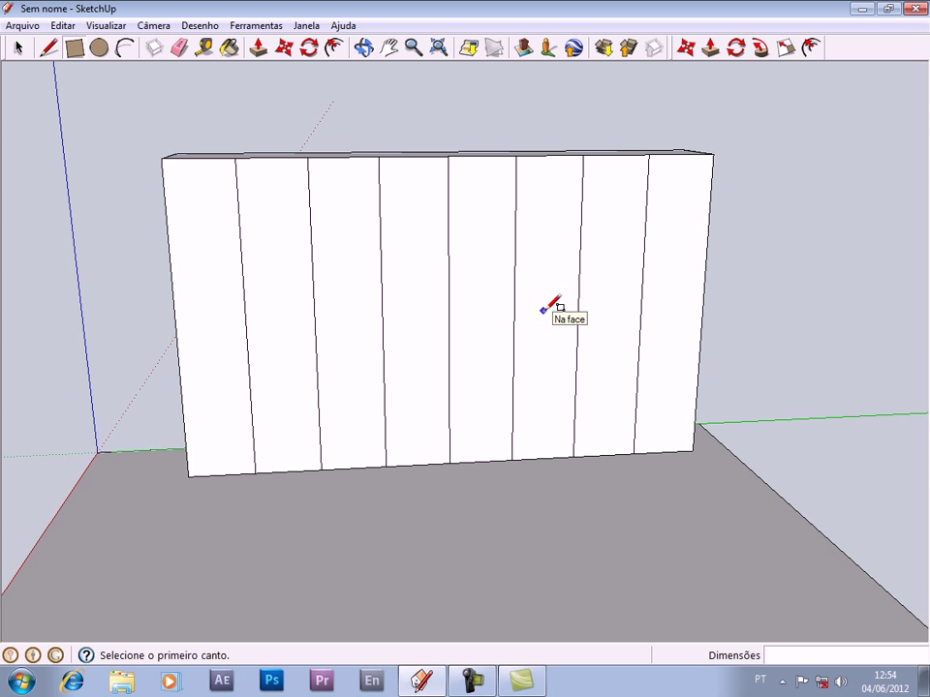
- Erase the rightmost divider and push the narrow right strip back -659,1 mm through the depth
left_click(179, 47)
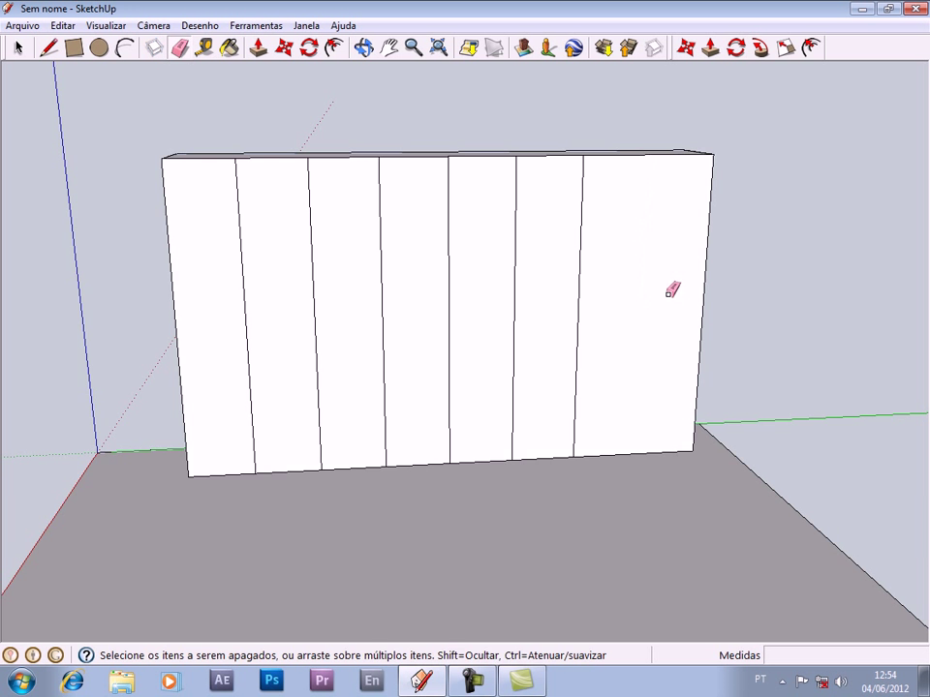
middle_click_drag(670, 290, 420, 423)
left_click(258, 47)
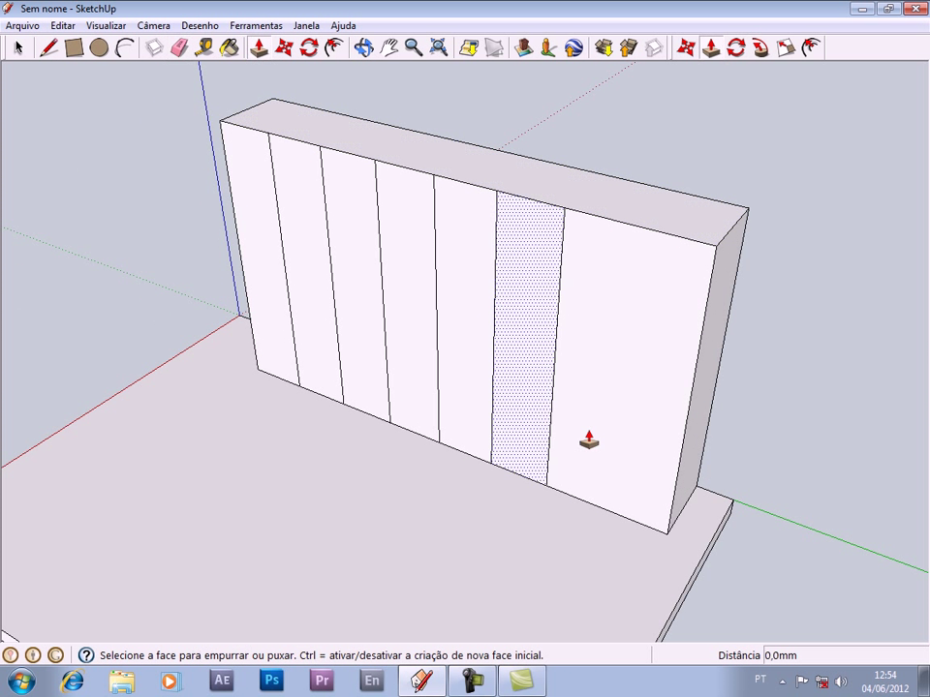
left_click_drag(685, 492, 561, 423)
mouse_move(560, 424)
middle_mouse_down()
mouse_move(621, 351)
mouse_move(711, 329)
middle_mouse_up()
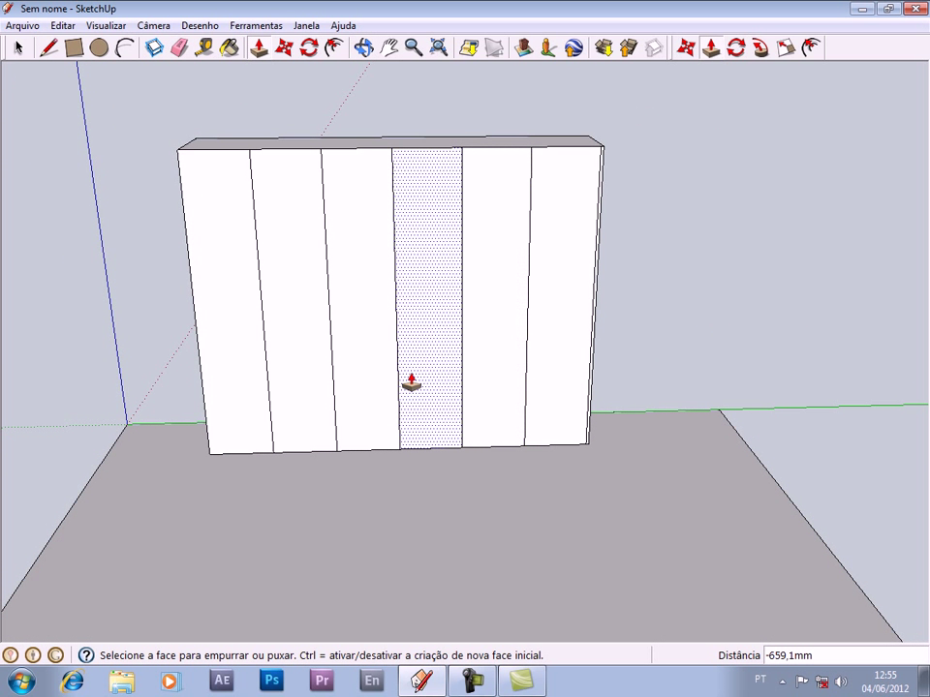
left_click(73, 47)
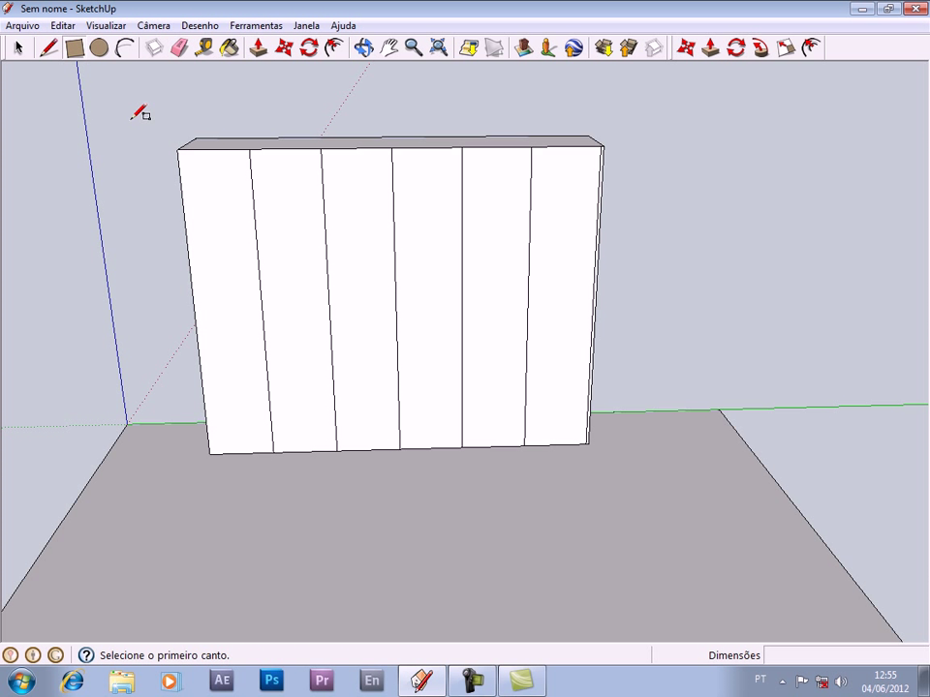
left_click(461, 446)
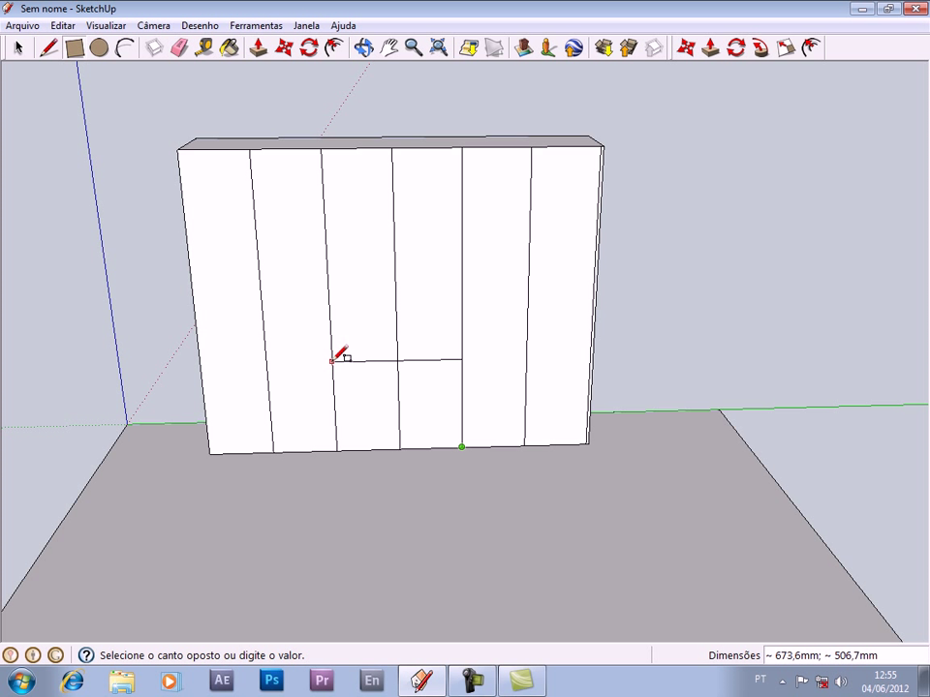
- Mark a drawer area across the lower central panels and a thin plinth strip along the bottom
left_click(332, 355)
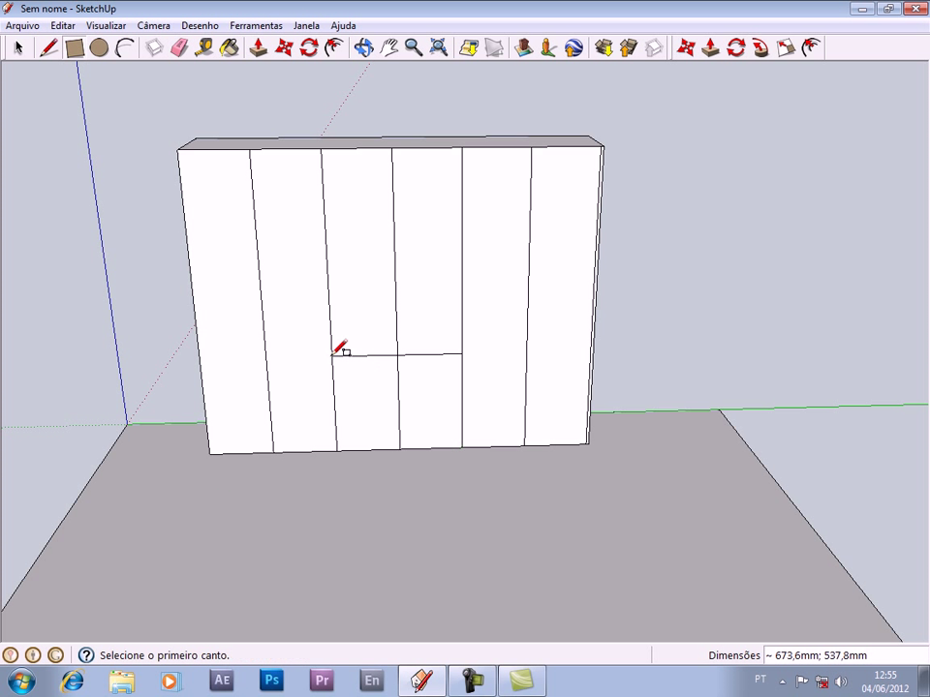
left_click(208, 453)
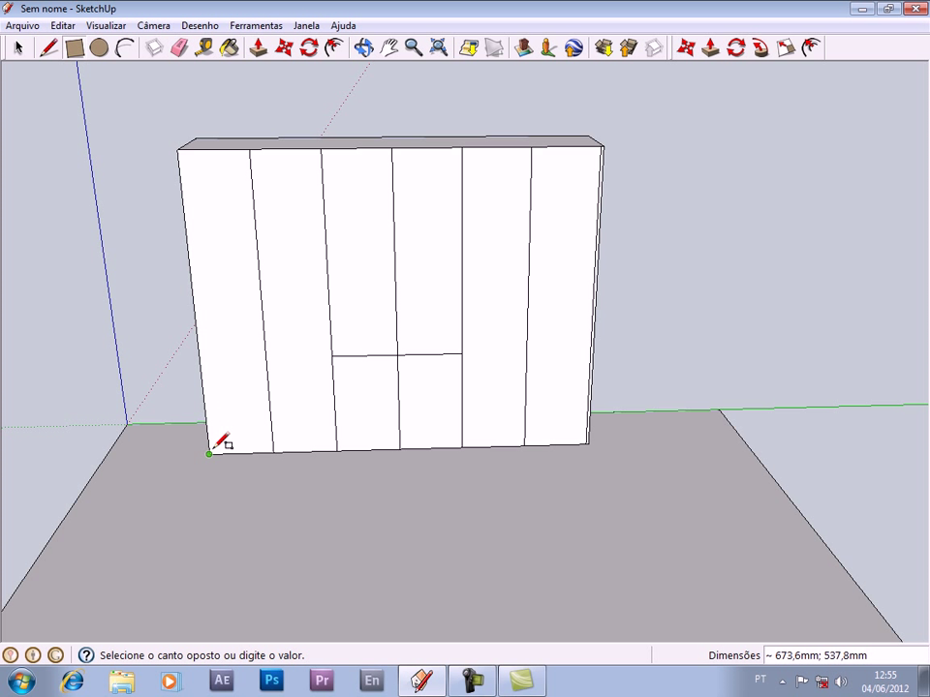
left_click(588, 424)
middle_click_drag(533, 356, 539, 264)
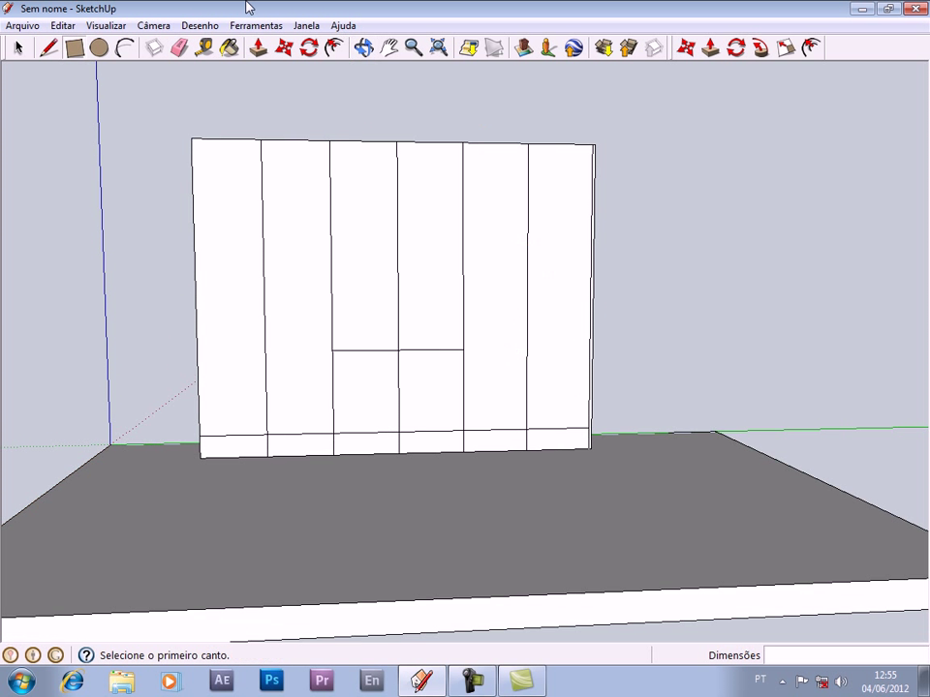
left_click(179, 46)
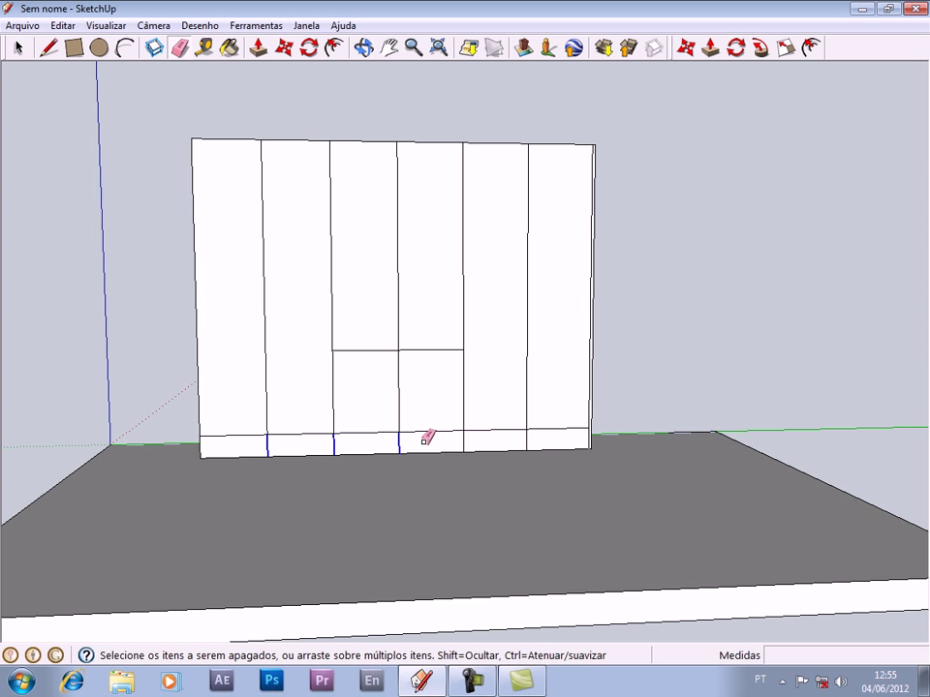
- Erase the plinth's vertical lines and the divider between the two upper central panels
mouse_move(536, 438)
middle_mouse_down()
mouse_move(500, 437)
mouse_move(417, 507)
mouse_move(419, 434)
mouse_move(447, 440)
mouse_move(463, 359)
mouse_move(462, 369)
middle_mouse_up()
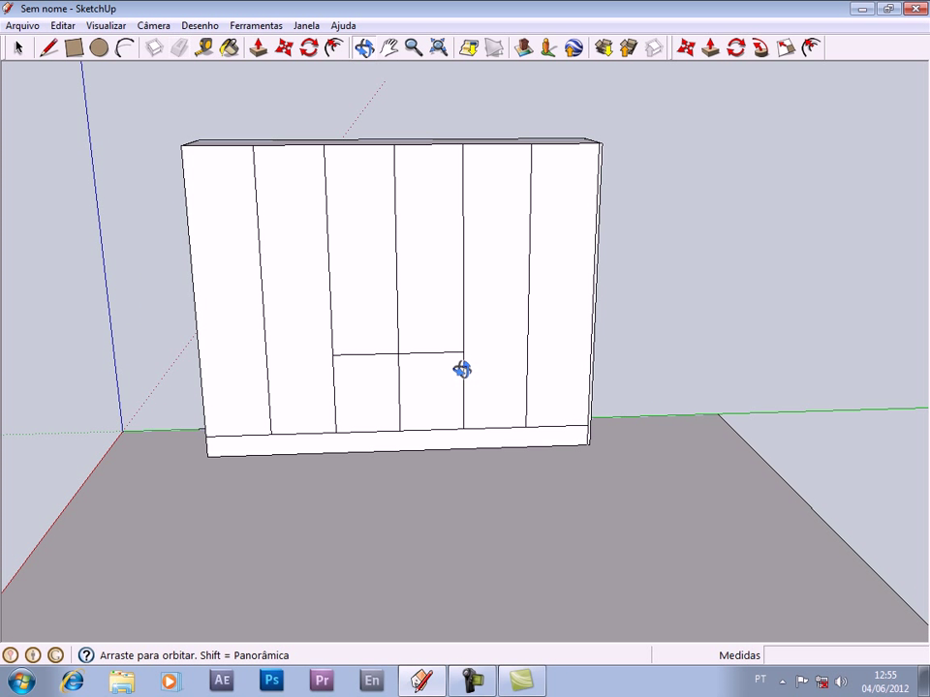
key("e")
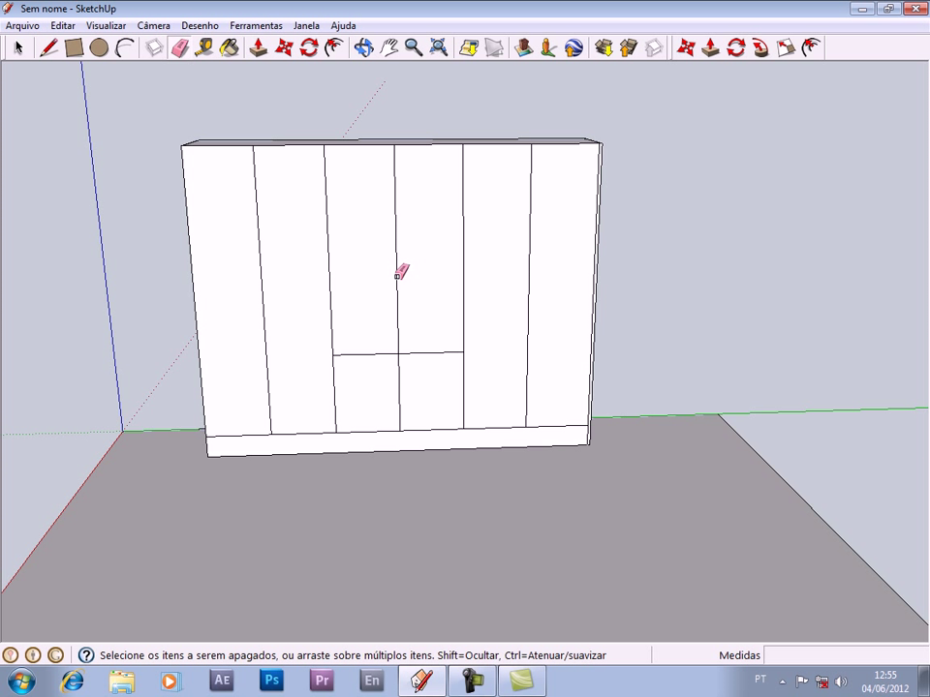
left_click(396, 275)
mouse_move(396, 275)
middle_mouse_down()
mouse_move(426, 245)
mouse_move(420, 223)
mouse_move(437, 270)
middle_mouse_up()
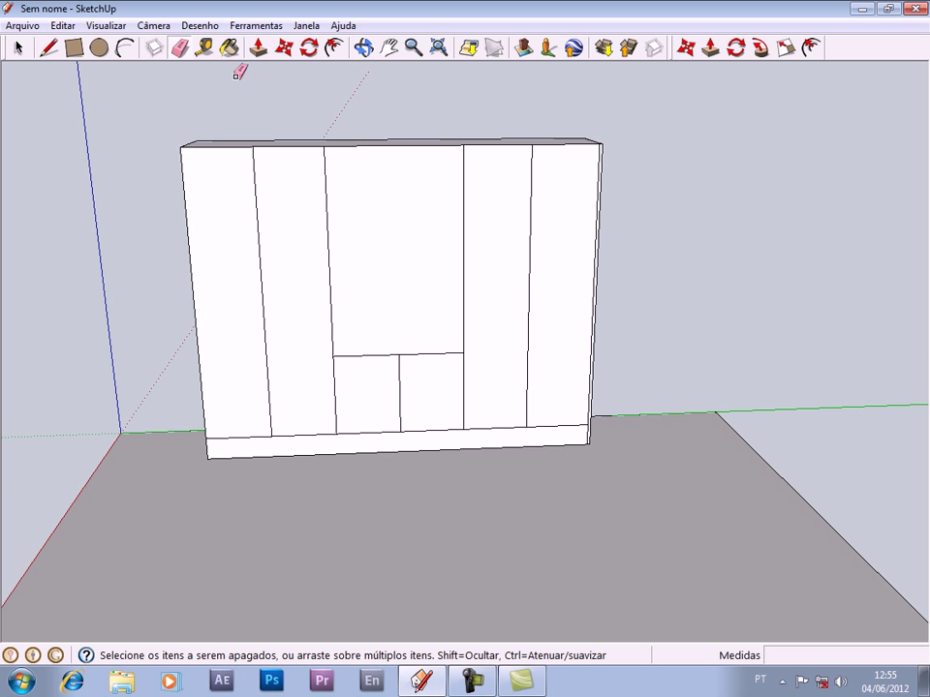
left_click(334, 47)
left_click(401, 251)
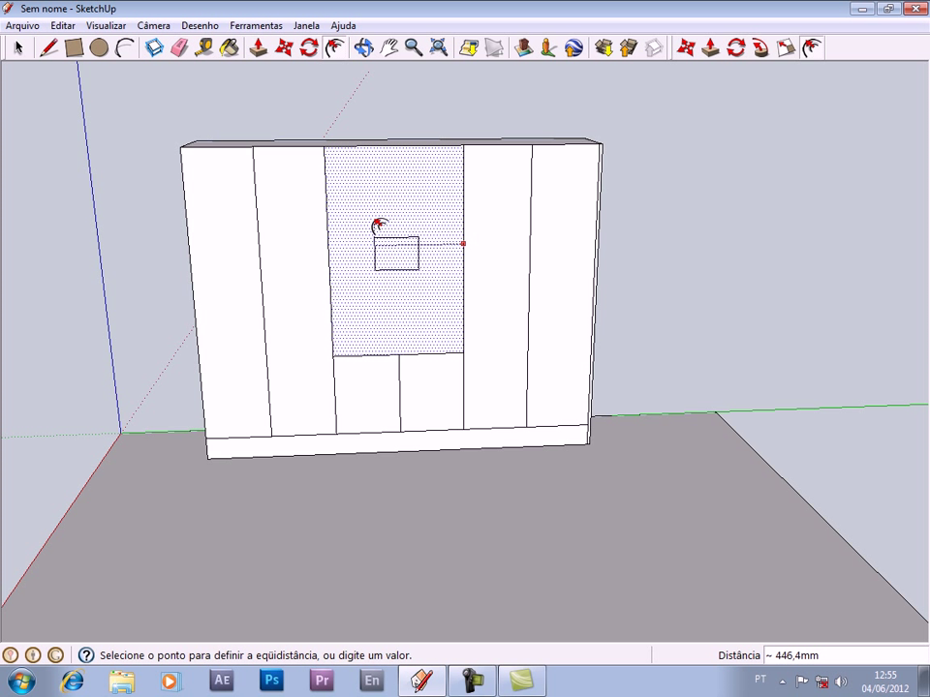
- Offset the centre door outline about 23,4 mm inward and raise the top 115,9 mm for a cornice
left_click(464, 306)
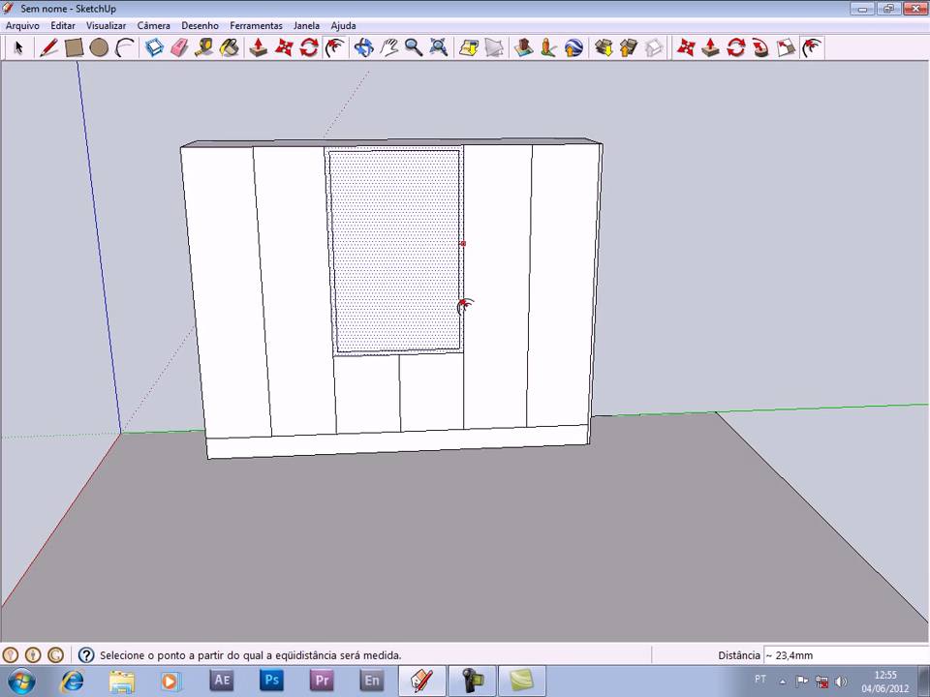
middle_click_drag(464, 306, 440, 235)
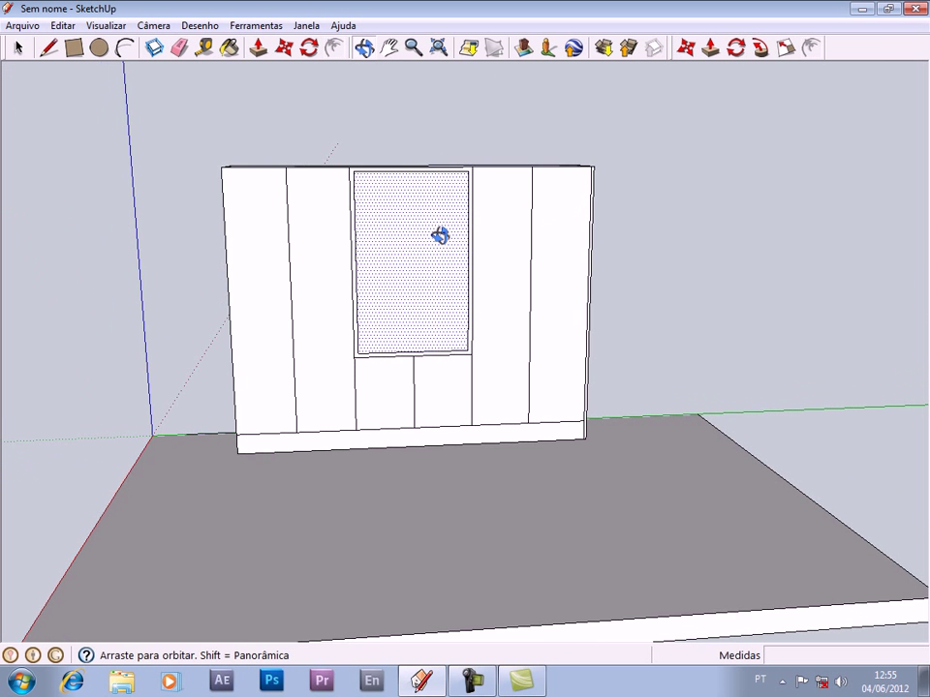
scroll(439, 236, "up", 2)
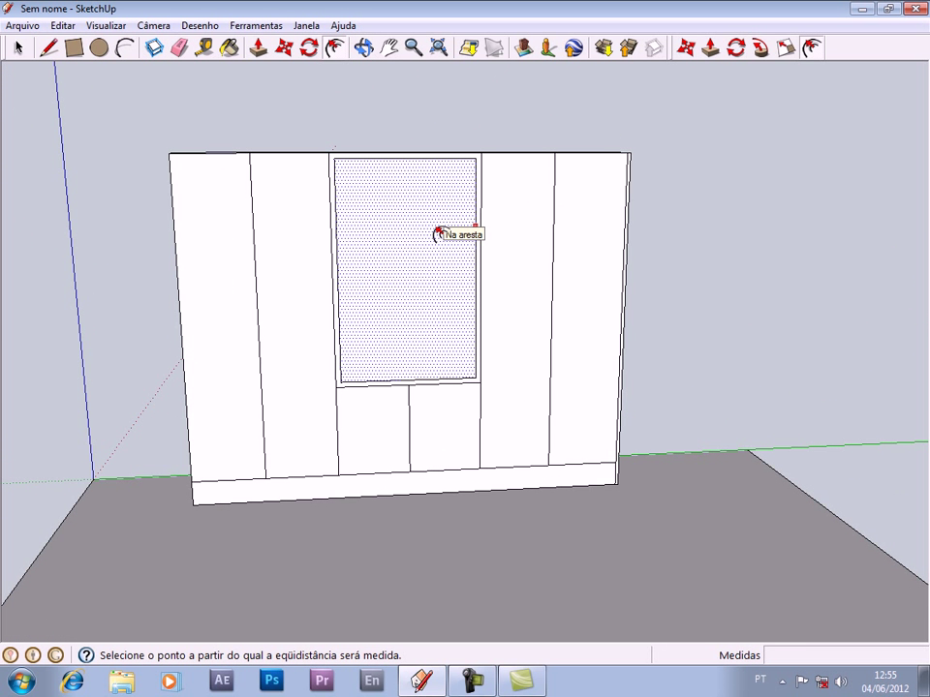
middle_click_drag(419, 217, 365, 305)
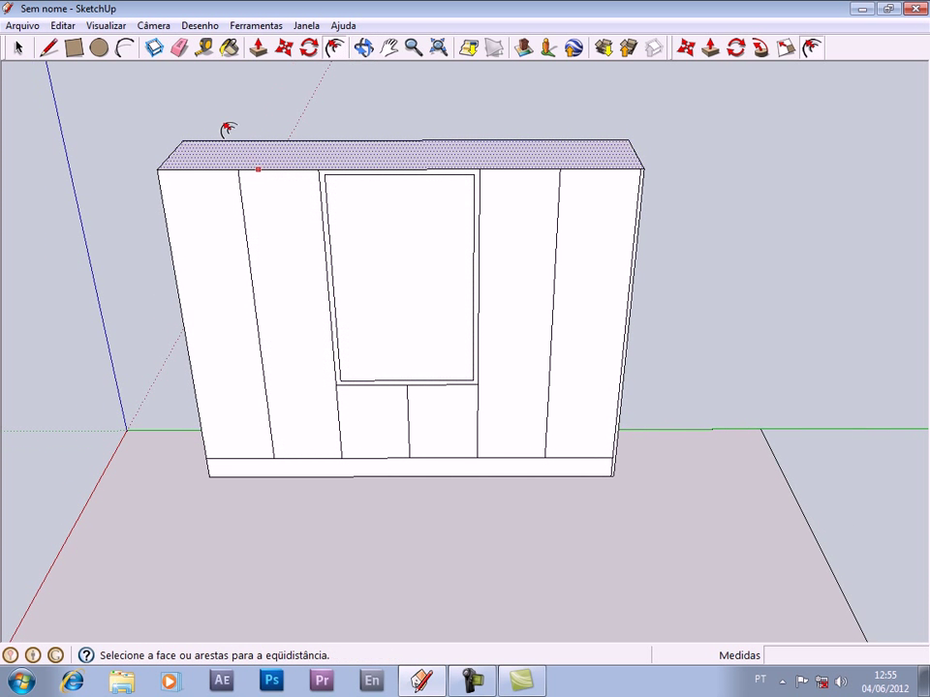
left_click(260, 50)
left_click_drag(290, 158, 286, 137)
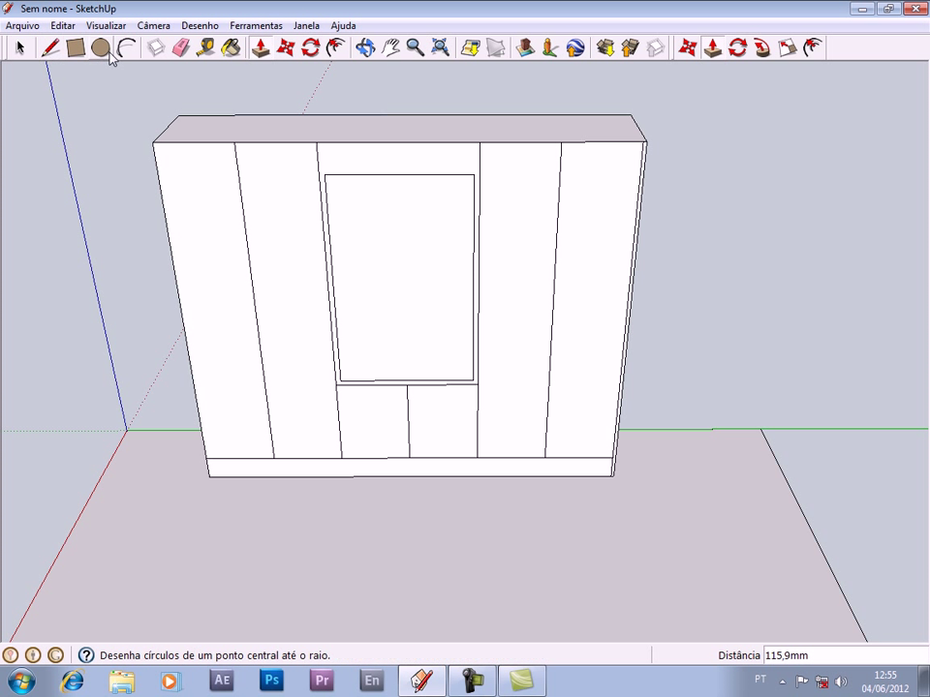
- Finish raising the top to 115.9 mm and draw a 2020.9 × 102.8 mm cornice strip across the front's top
left_click(83, 48)
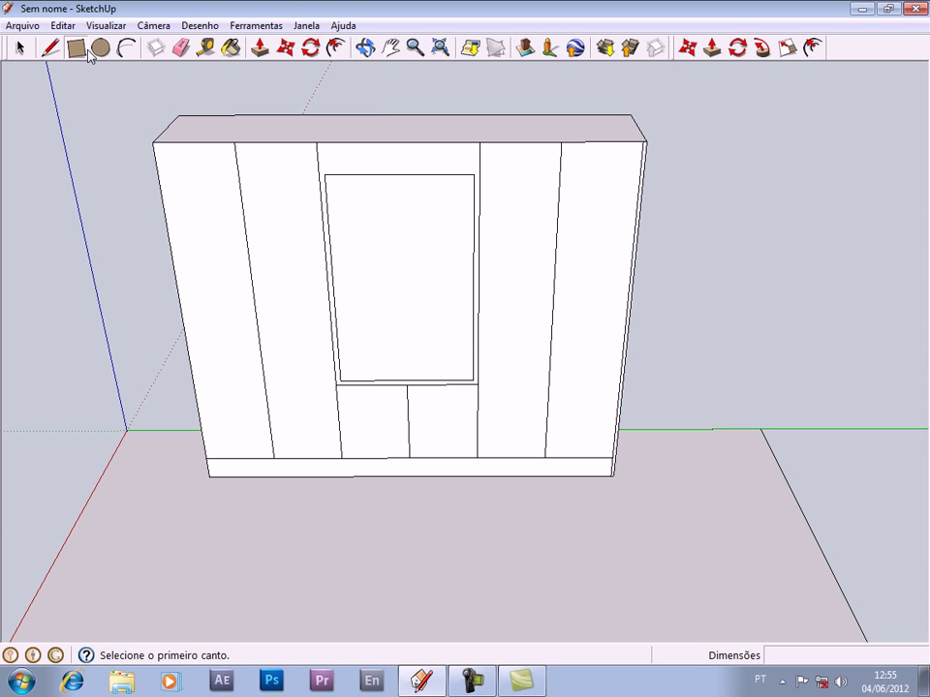
left_click(153, 142)
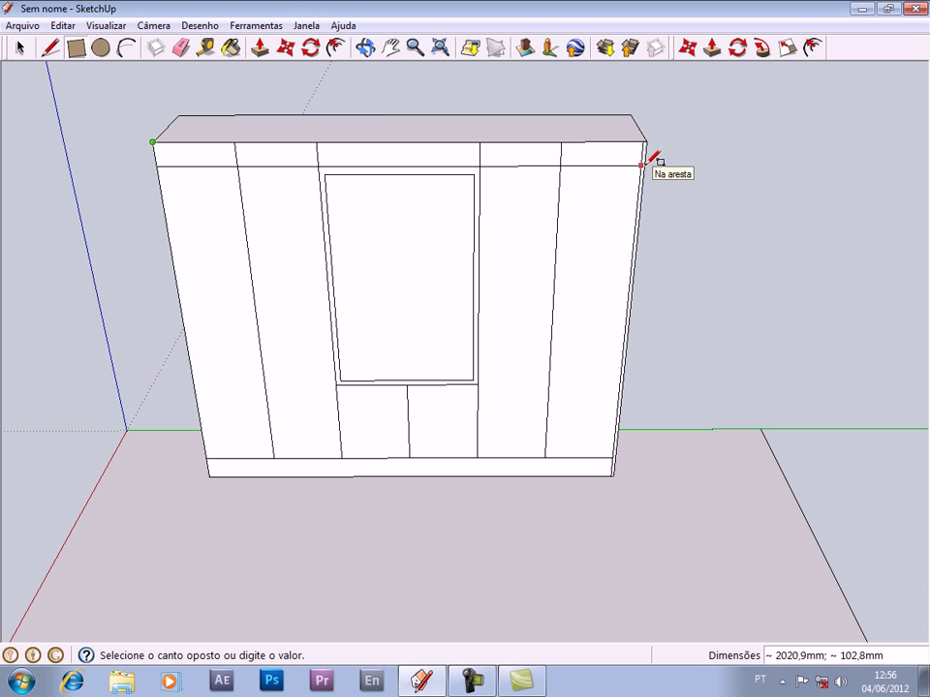
left_click(641, 165)
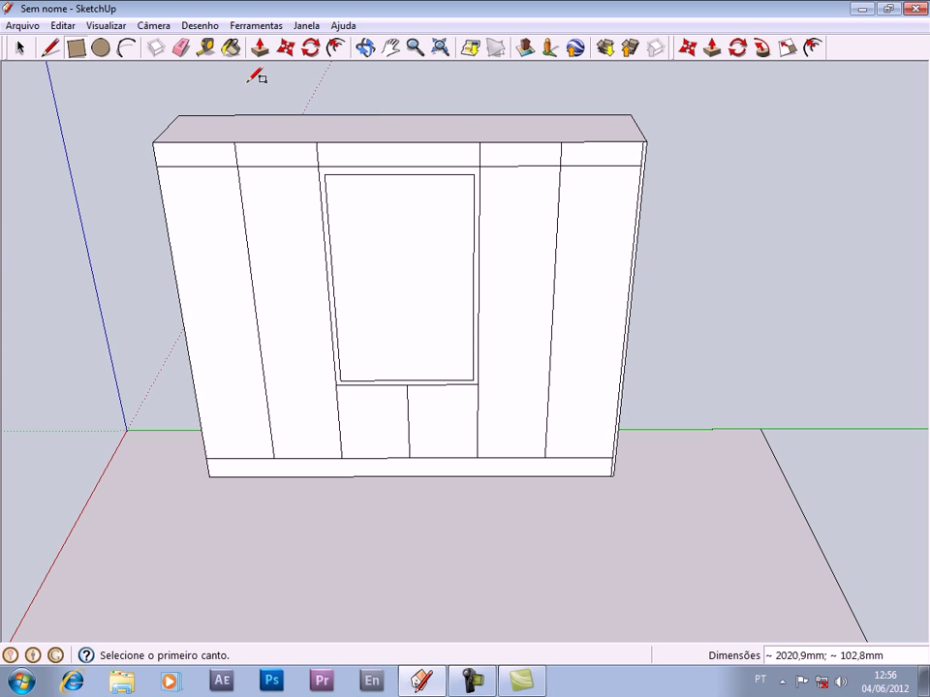
left_click(155, 154)
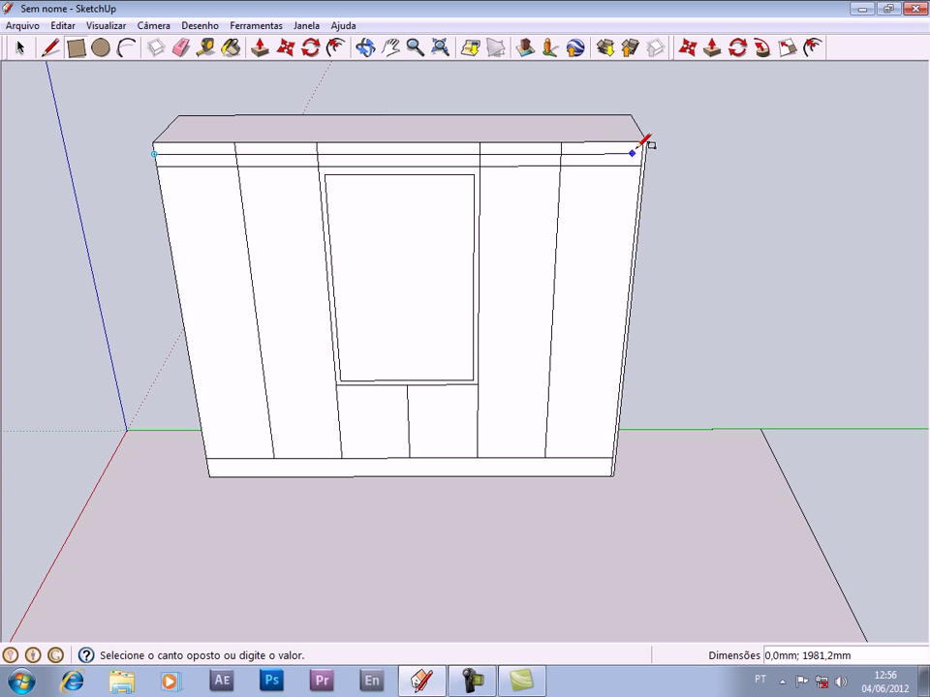
scroll(646, 139, "up", 2)
scroll(646, 139, "up", 2)
scroll(646, 146, "up", 1)
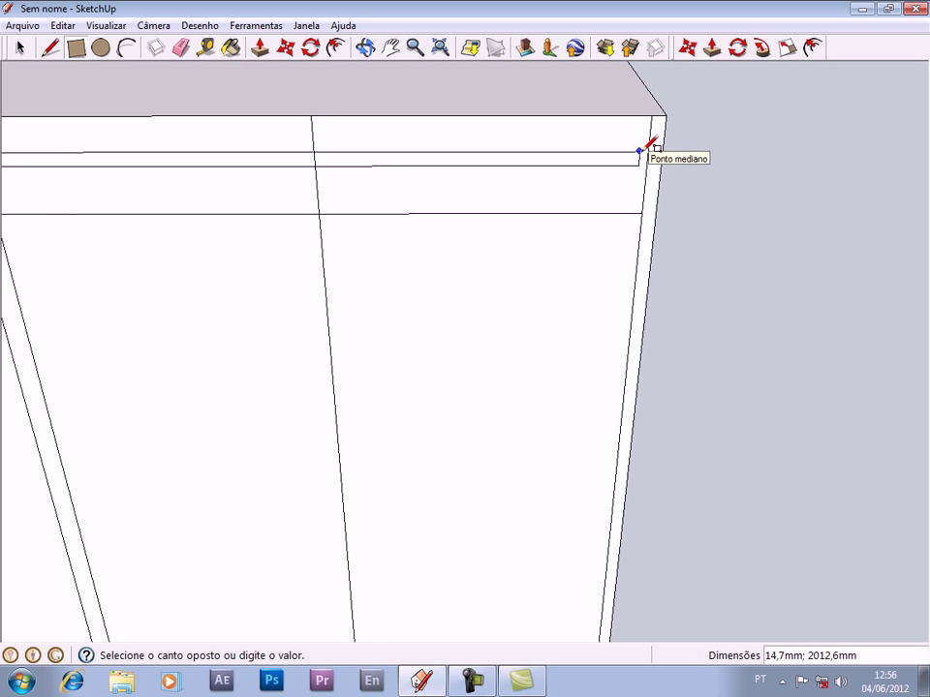
- Complete the second top strip and push the wardrobe's top face down about 41 mm
left_click(646, 177)
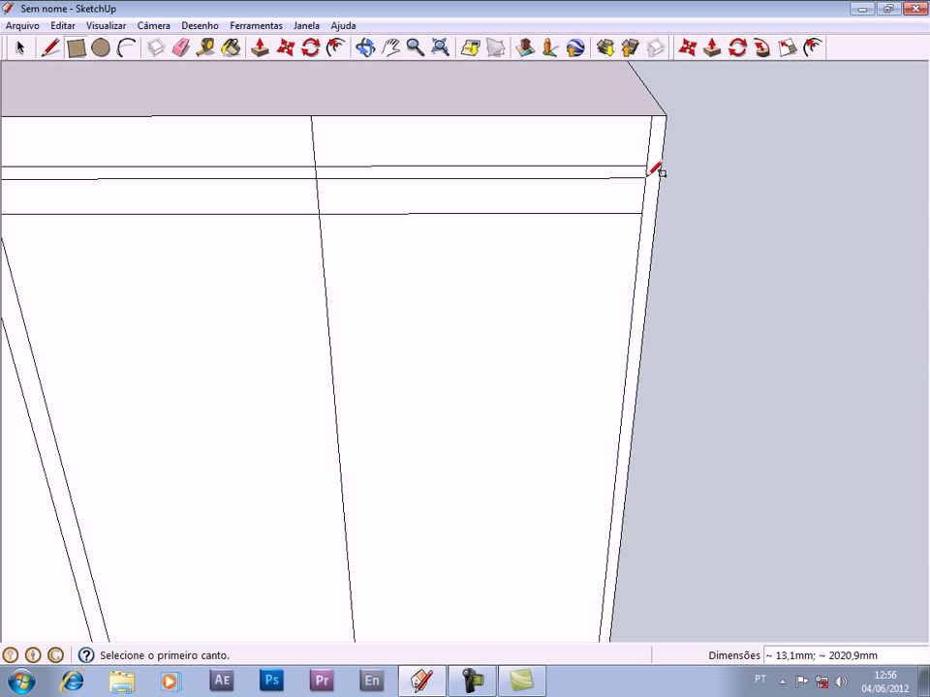
middle_click_drag(655, 167, 407, 69)
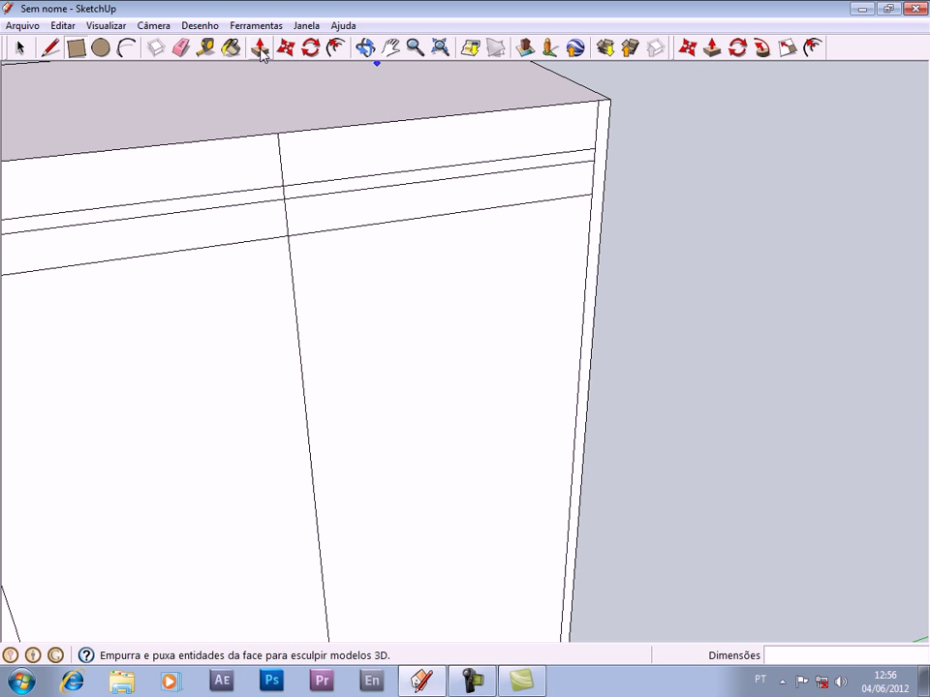
left_click(261, 48)
left_click_drag(241, 113, 250, 150)
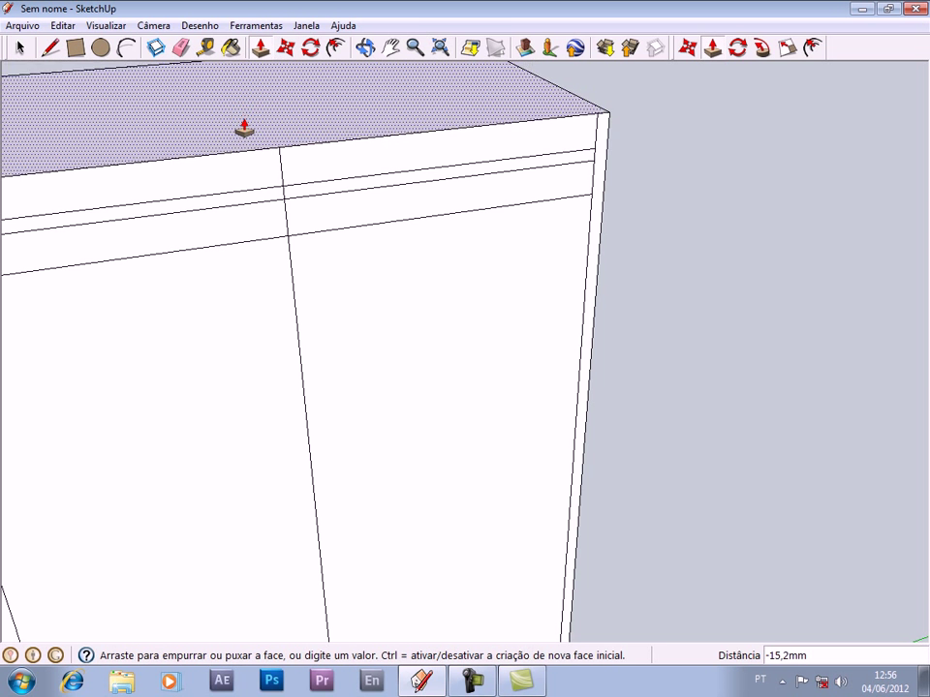
left_click(251, 149)
- Push the wardrobe's right side face inward about 7 mm
mouse_move(251, 150)
middle_mouse_down()
mouse_move(166, 151)
mouse_move(291, 149)
middle_mouse_up()
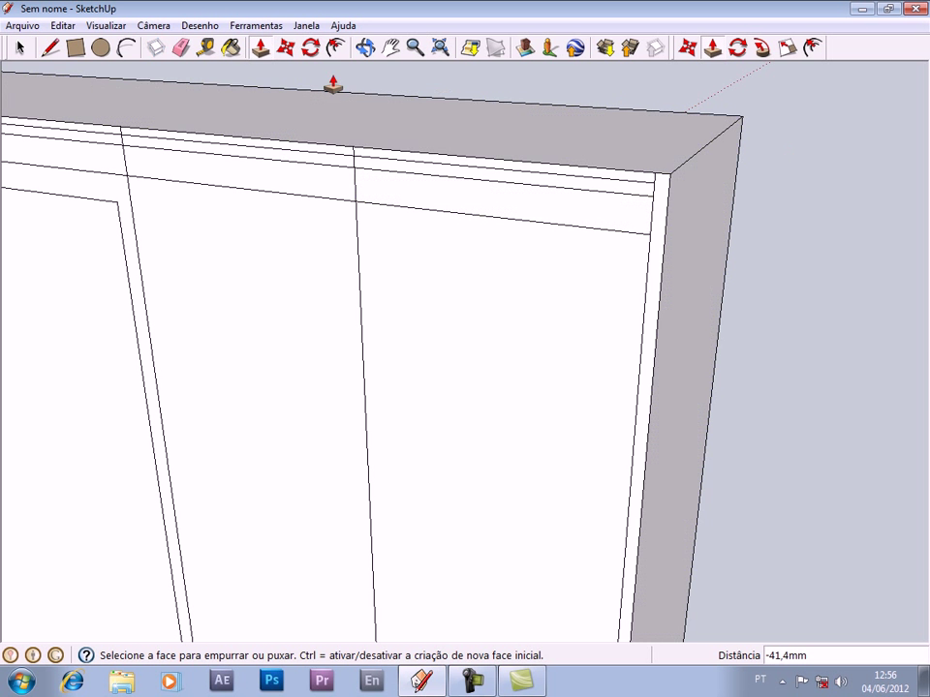
left_click(696, 349)
left_click_drag(696, 349, 684, 351)
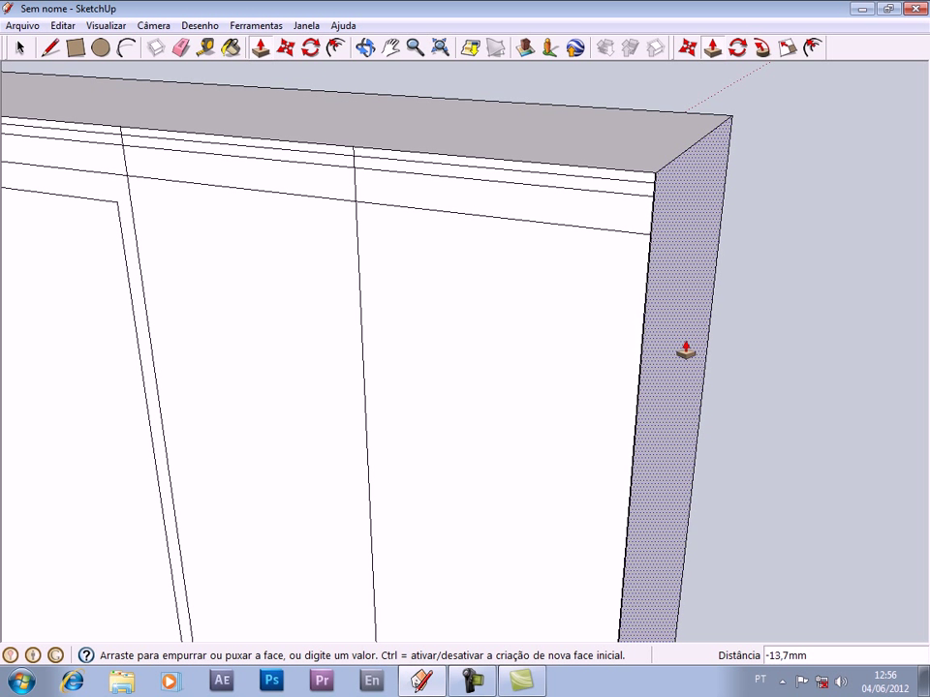
left_click(690, 348)
scroll(664, 321, "up", 2)
scroll(664, 322, "up", 3)
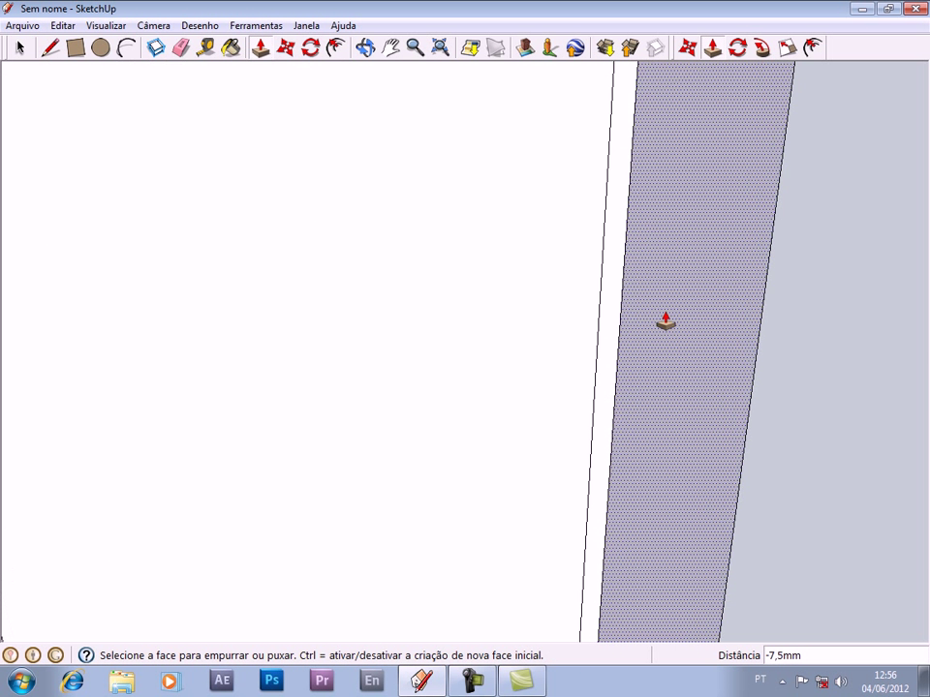
- Push the right side face in a further 6 mm
left_click(664, 321)
left_click(637, 330)
scroll(619, 339, "up", 2)
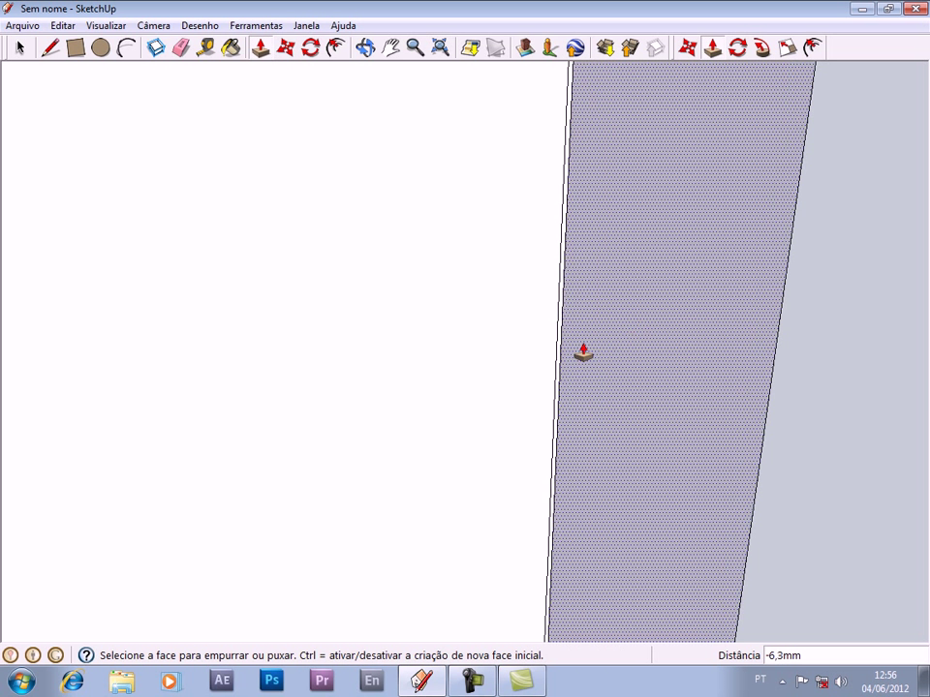
left_click(180, 46)
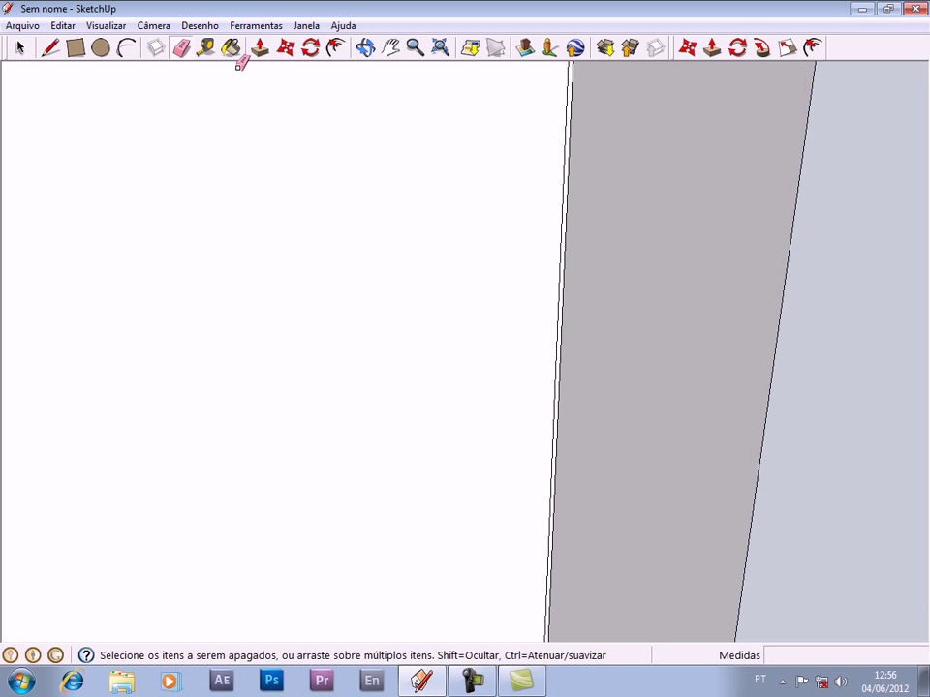
scroll(492, 276, "down", 1)
scroll(456, 107, "down", 2)
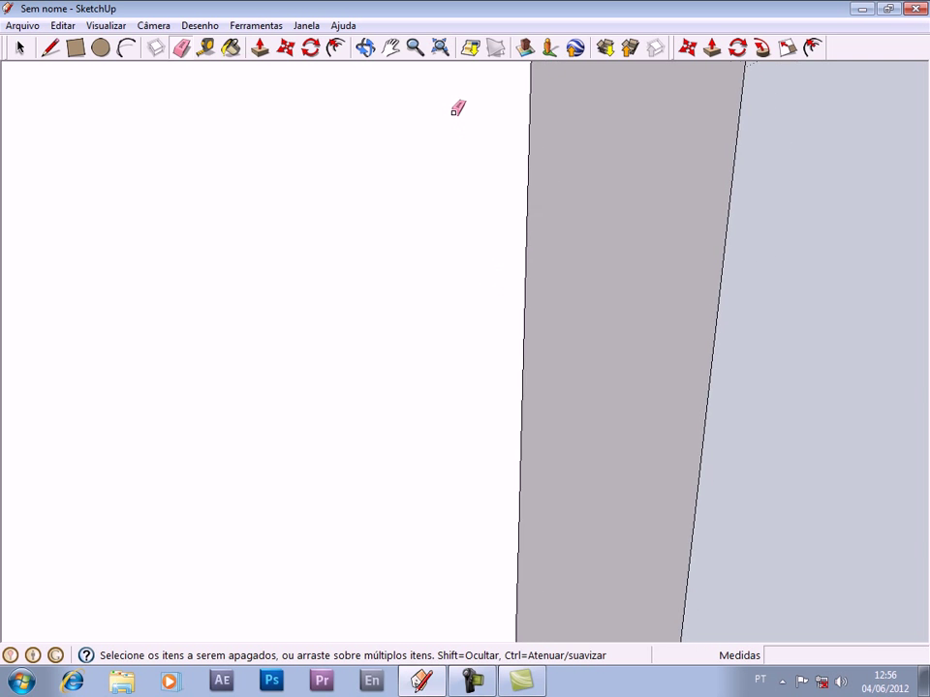
scroll(436, 94, "down", 2)
scroll(441, 78, "down", 3)
- Erase the stray short edges at the top-right corner and along the wardrobe's top edge
left_click(365, 46)
mouse_move(611, 389)
left_mouse_down()
mouse_move(724, 400)
mouse_move(754, 380)
mouse_move(780, 375)
left_mouse_up()
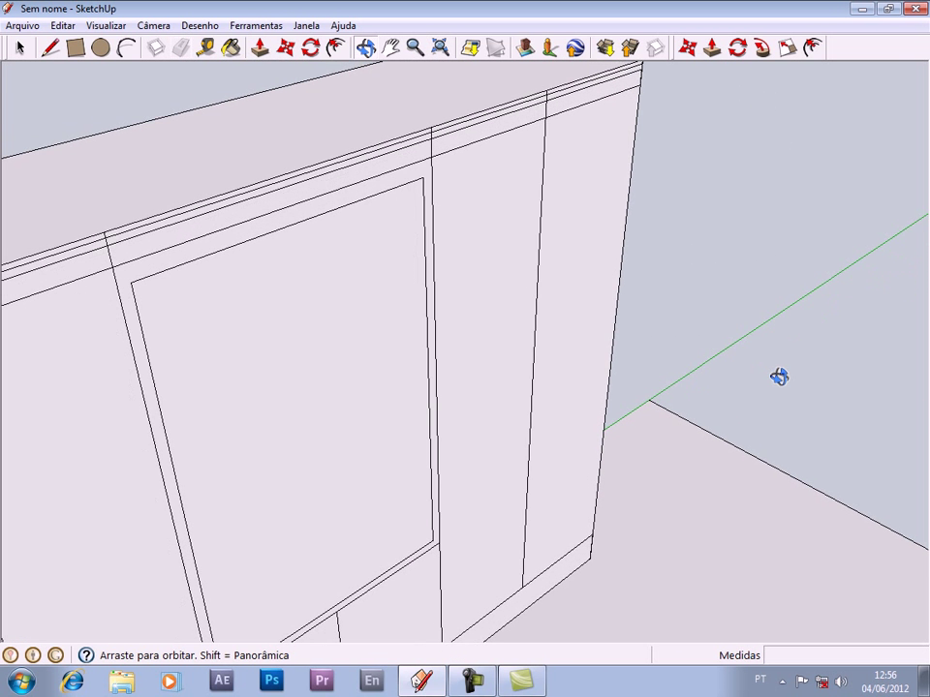
mouse_move(577, 277)
left_mouse_down()
mouse_move(450, 177)
mouse_move(623, 125)
mouse_move(537, 134)
left_mouse_up()
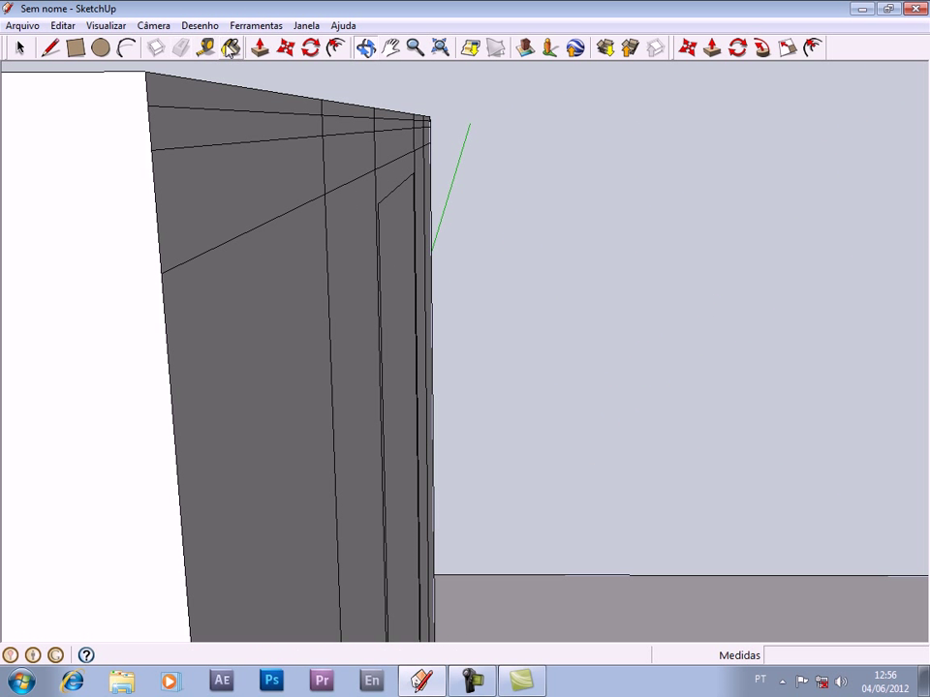
left_click(181, 46)
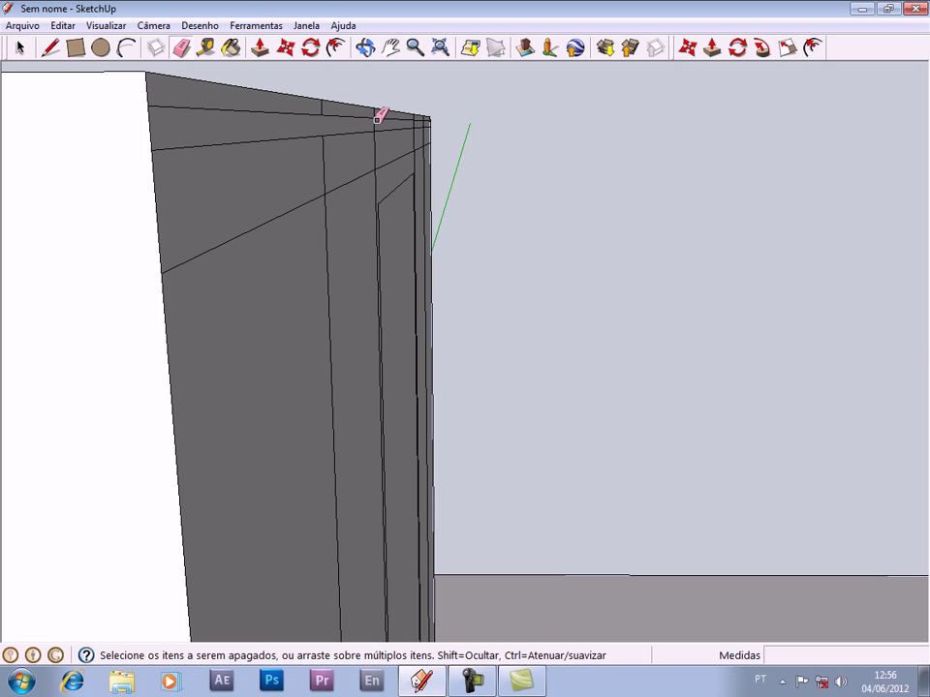
left_click_drag(416, 116, 426, 118)
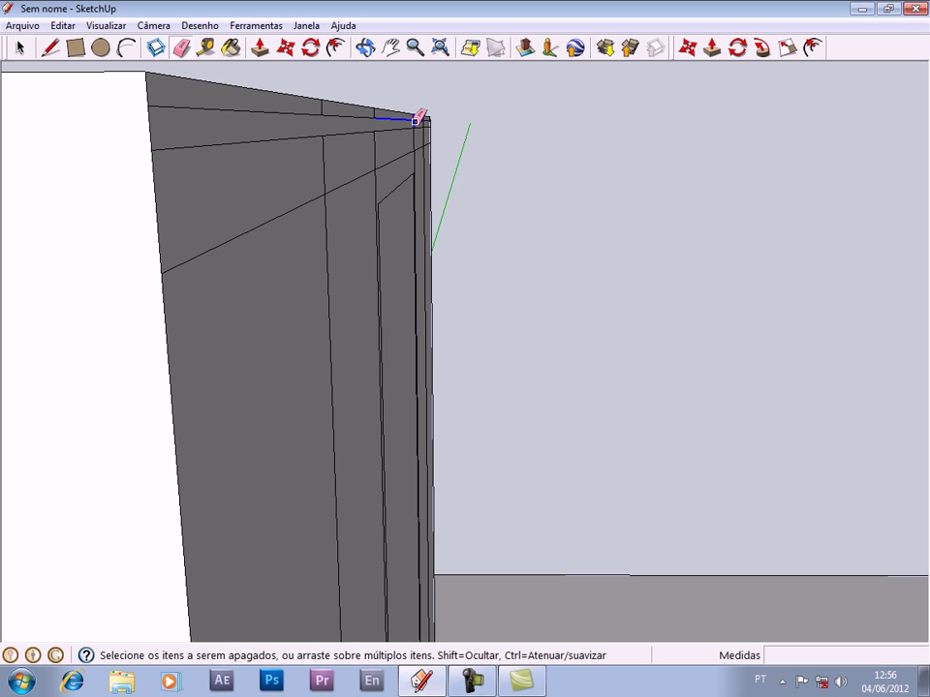
mouse_move(477, 137)
middle_mouse_down()
mouse_move(378, 223)
mouse_move(509, 124)
mouse_move(452, 97)
middle_mouse_up()
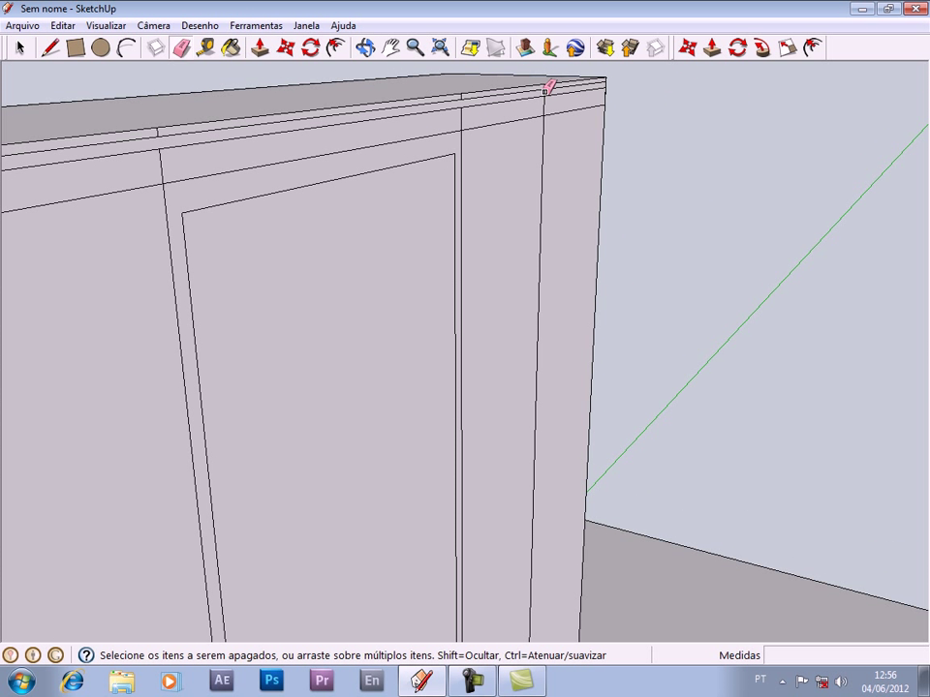
left_click_drag(547, 91, 554, 87)
mouse_move(586, 124)
middle_mouse_down()
mouse_move(498, 161)
mouse_move(556, 93)
mouse_move(338, 245)
mouse_move(653, 185)
mouse_move(569, 197)
mouse_move(608, 215)
mouse_move(489, 132)
middle_mouse_up()
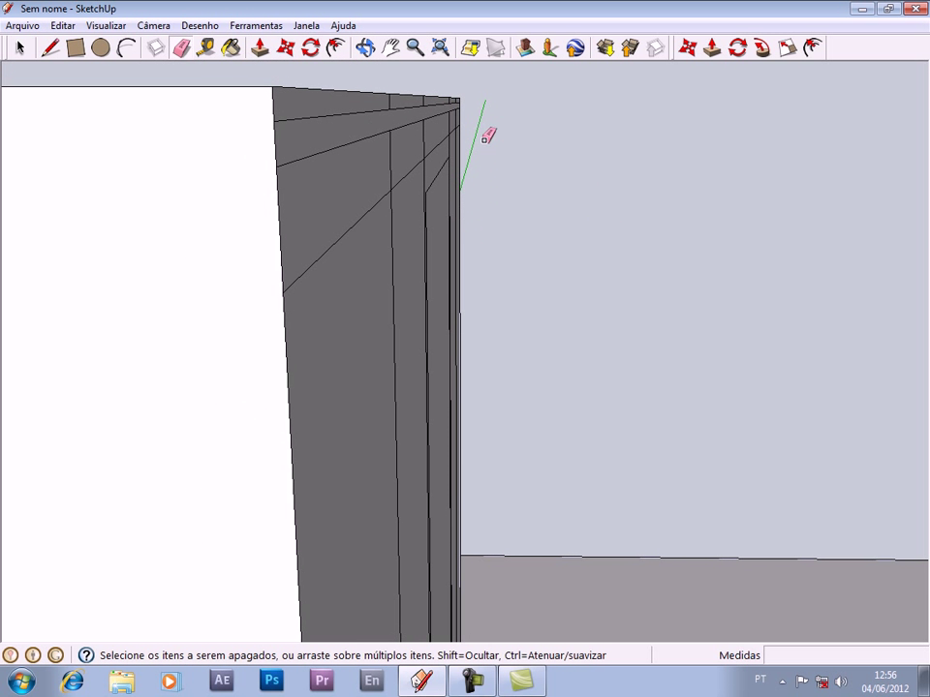
- Push the thin top strip face in slightly
left_click(259, 46)
left_click(285, 147)
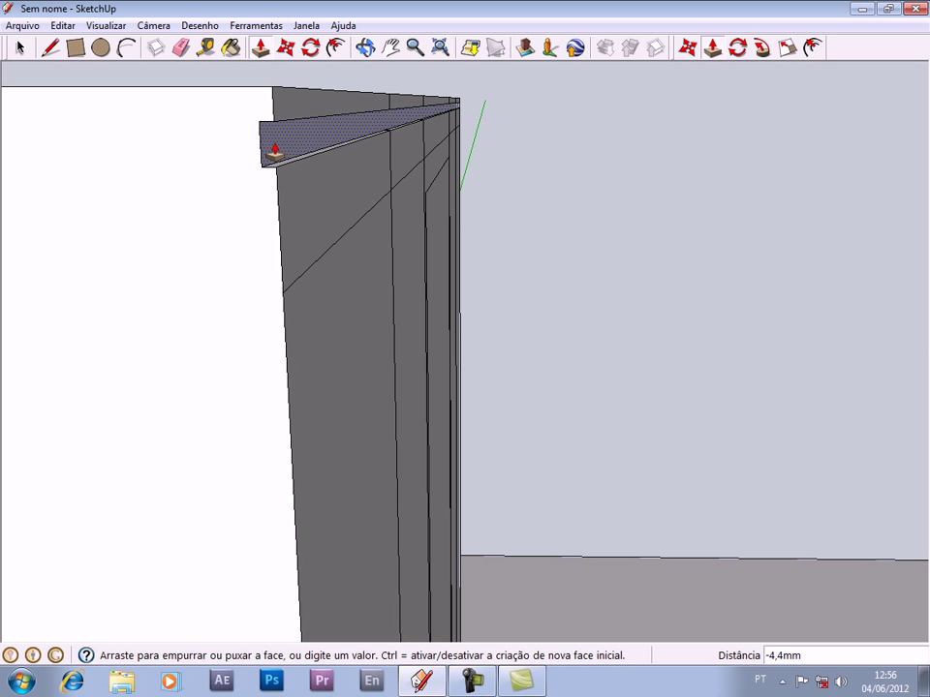
left_click(266, 146)
mouse_move(585, 200)
middle_mouse_down()
mouse_move(332, 216)
mouse_move(221, 252)
mouse_move(69, 232)
middle_mouse_up()
scroll(394, 270, "down", 3)
mouse_move(347, 328)
middle_mouse_down()
mouse_move(303, 351)
mouse_move(601, 332)
middle_mouse_up()
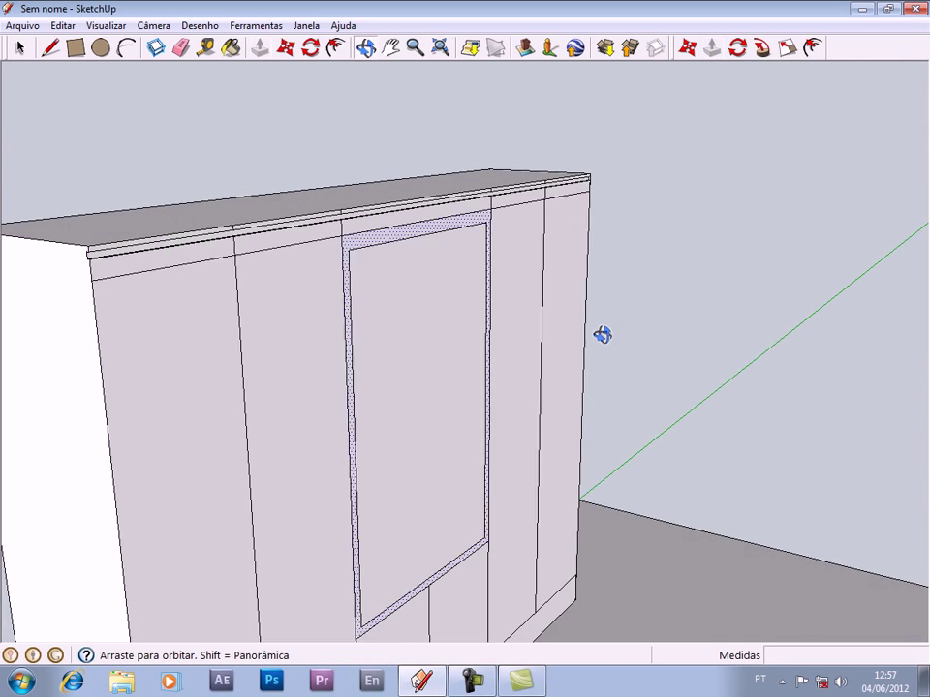
- Pull the centre door panel 10 mm out from the wardrobe front
left_click(386, 414)
type("11")
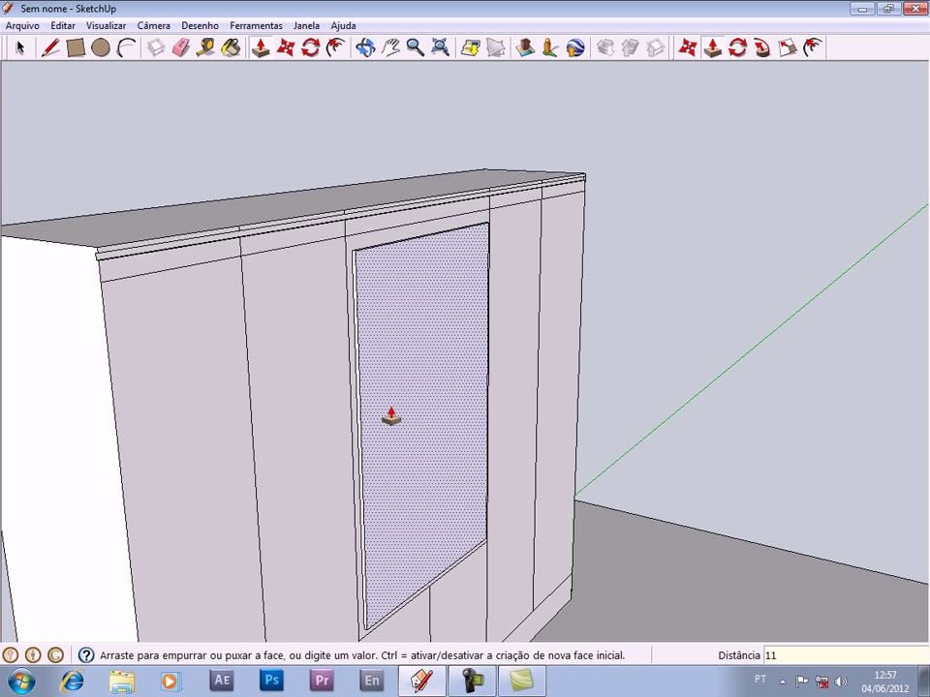
type("0")
key("Return")
mouse_move(473, 427)
middle_mouse_down()
mouse_move(448, 305)
mouse_move(100, 390)
mouse_move(365, 408)
mouse_move(375, 400)
mouse_move(280, 170)
middle_mouse_up()
- Offset the centre door's outline inward about 117.1 mm, forming a framed inner panel
left_click(335, 48)
left_click(347, 228)
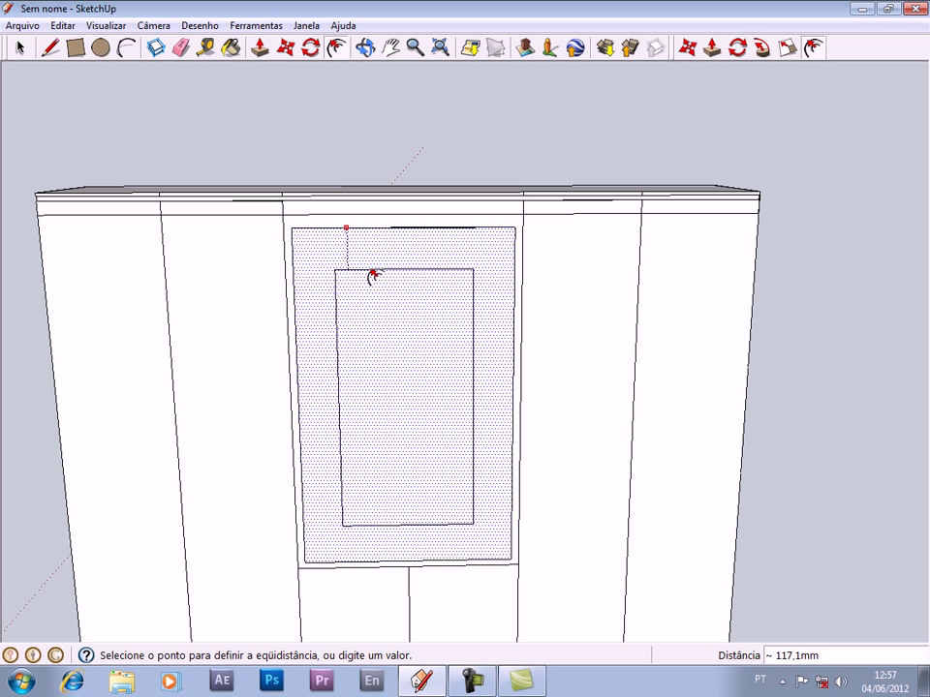
left_click(373, 276)
mouse_move(504, 347)
middle_mouse_down()
mouse_move(423, 316)
mouse_move(352, 218)
middle_mouse_up()
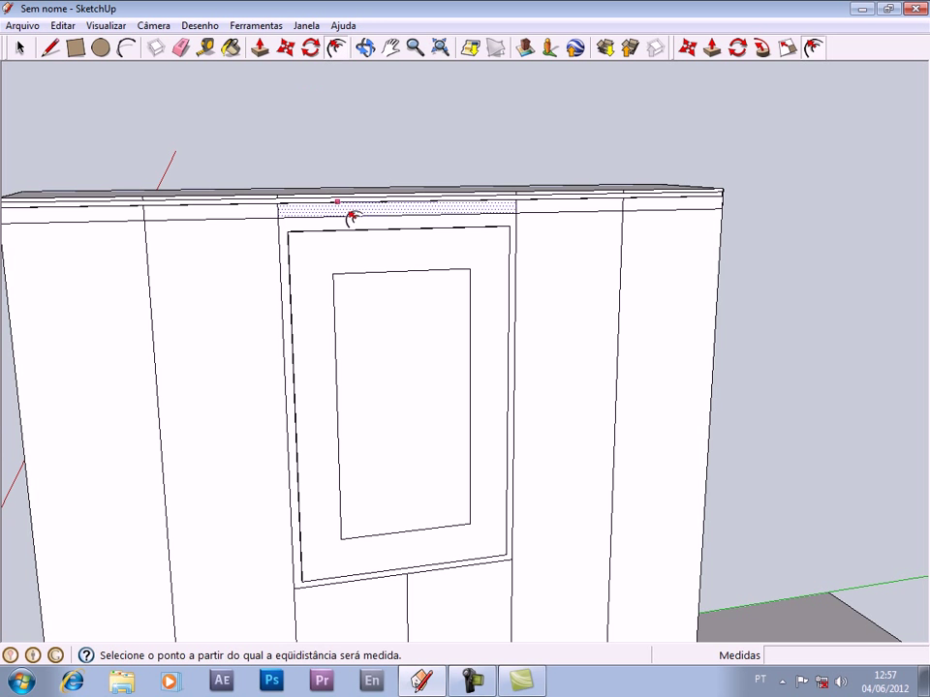
scroll(369, 325, "up", 1)
scroll(369, 326, "up", 1)
scroll(369, 325, "down", 2)
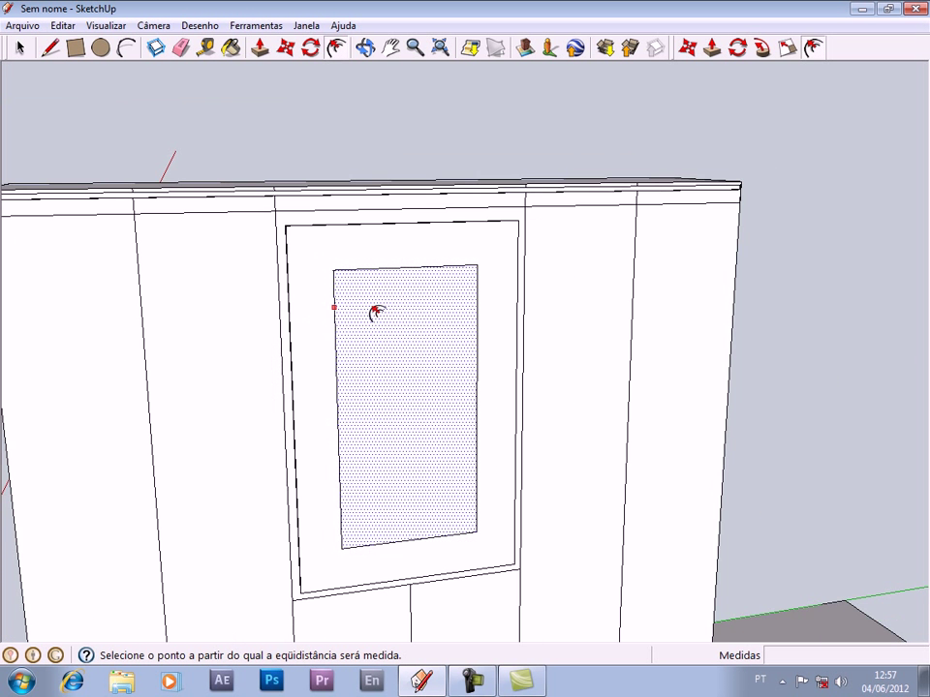
scroll(377, 313, "down", 3)
mouse_move(369, 333)
middle_mouse_down()
mouse_move(296, 320)
mouse_move(230, 236)
mouse_move(259, 269)
mouse_move(228, 345)
mouse_move(243, 352)
mouse_move(258, 338)
mouse_move(434, 353)
middle_mouse_up()
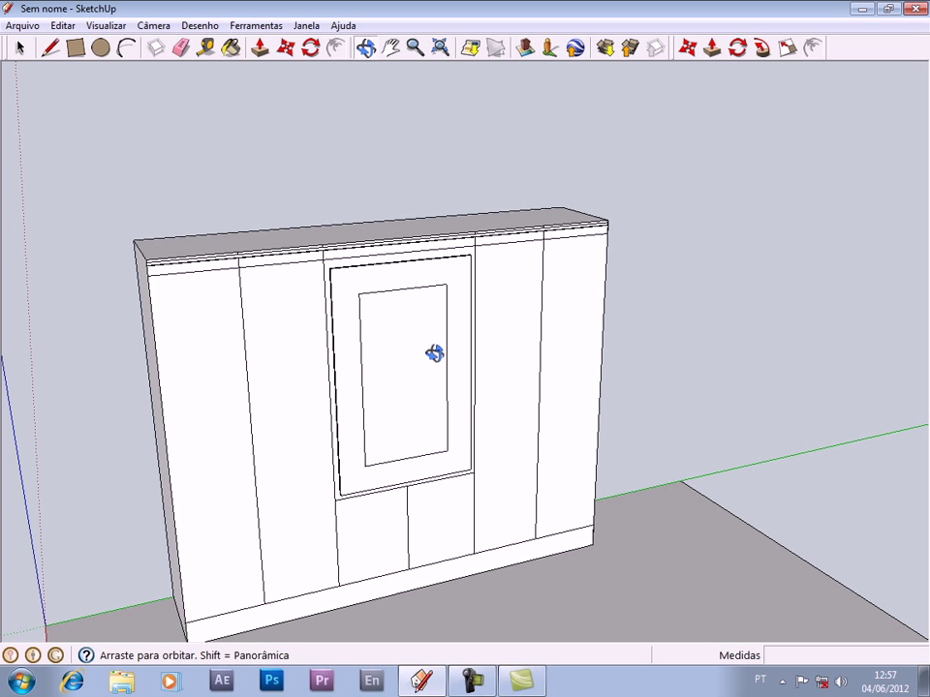